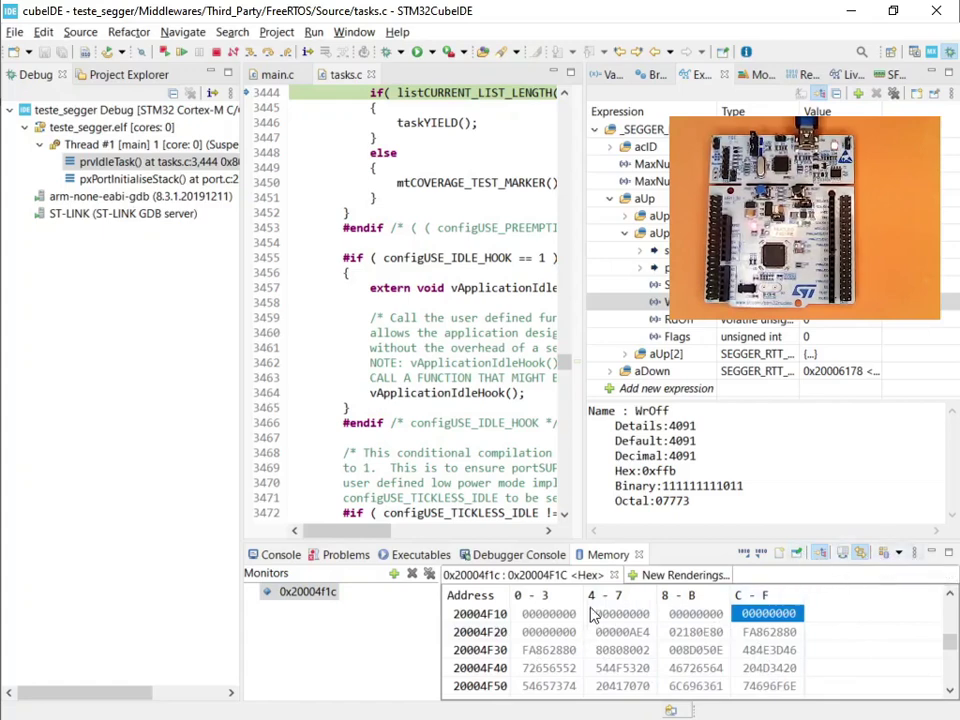
Select the memory word at 0x20004F10, then switch to SEGGER SystemView and load the teste_segger_now2.SVdat recording
{"action": "left_click", "coordinate": [547, 615]}
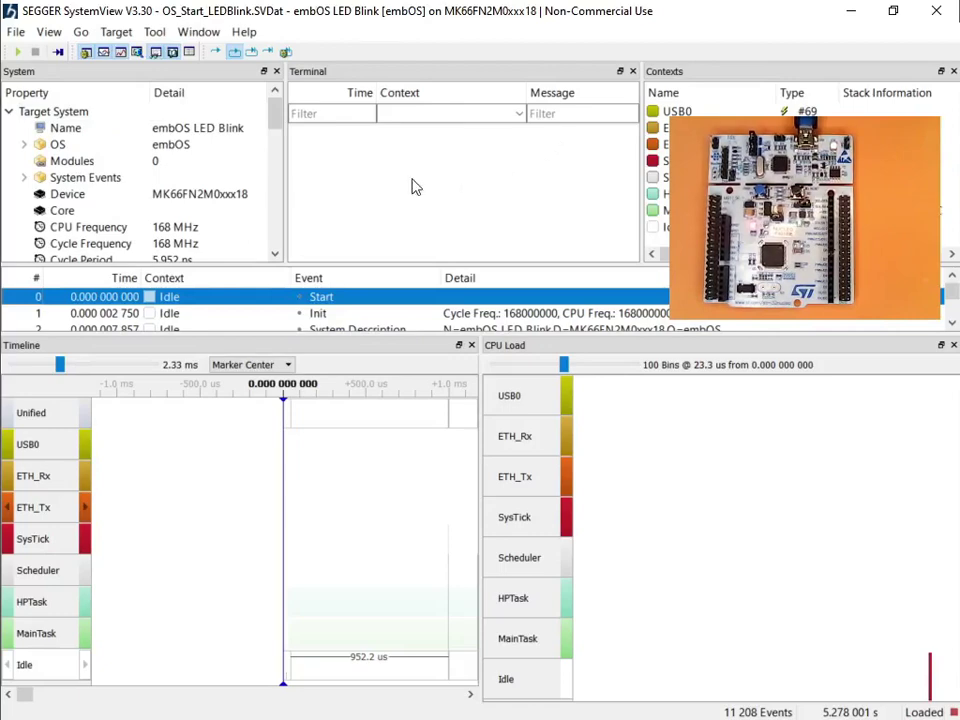
{"action": "left_click", "coordinate": [15, 33]}
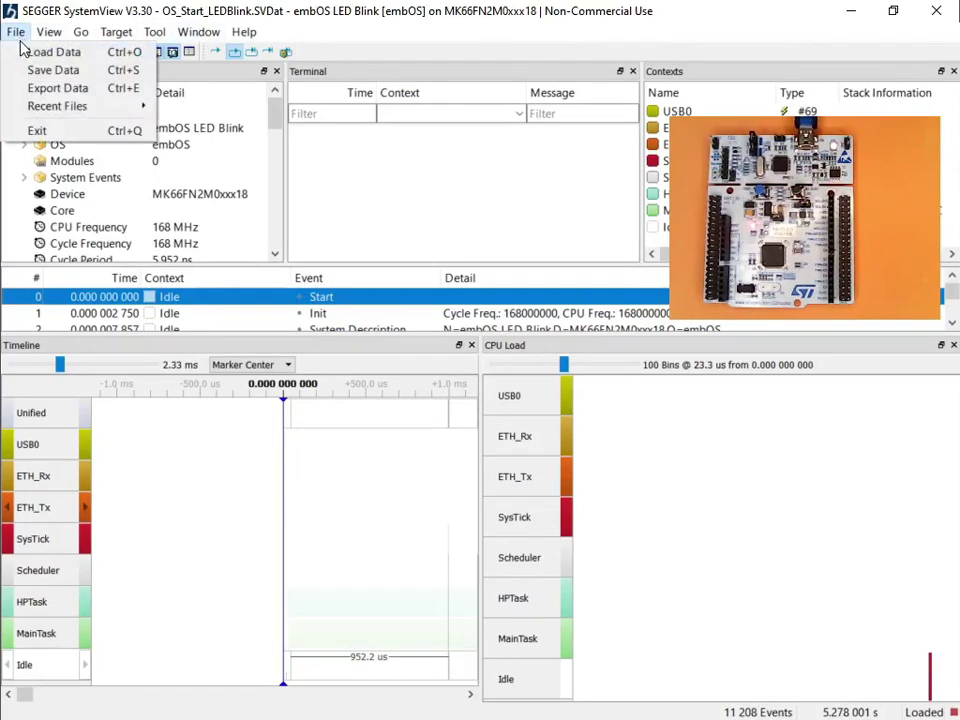
{"action": "left_click", "coordinate": [20, 51]}
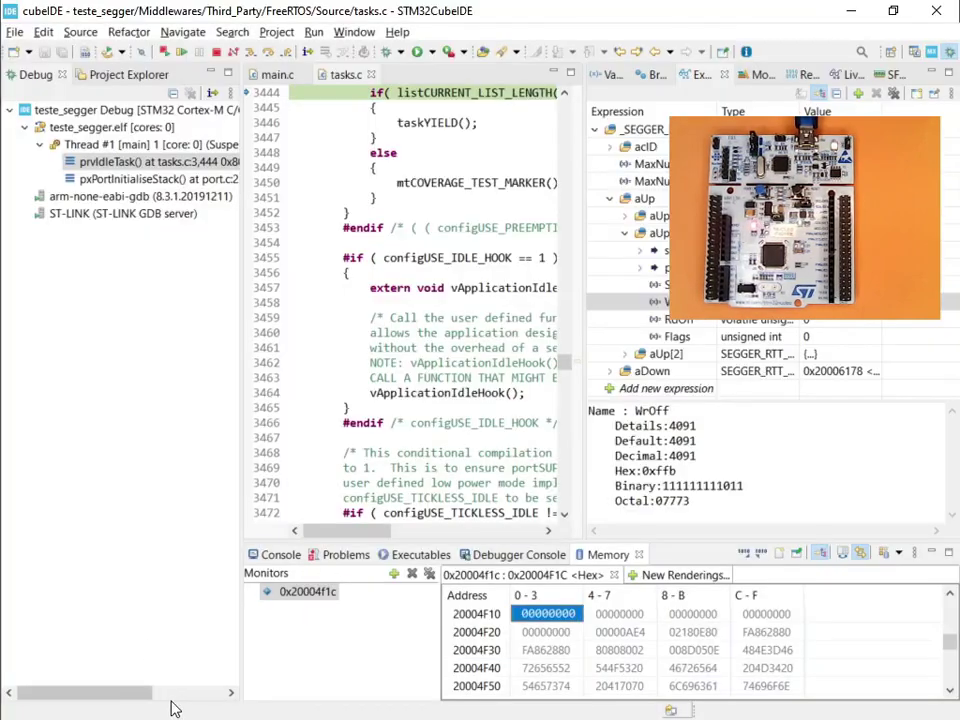
Switch to STM32CubeIDE and check the RAW Binary memory export settings for the range 0x20004f10 to 0x20005f10
{"action": "left_click", "coordinate": [761, 553]}
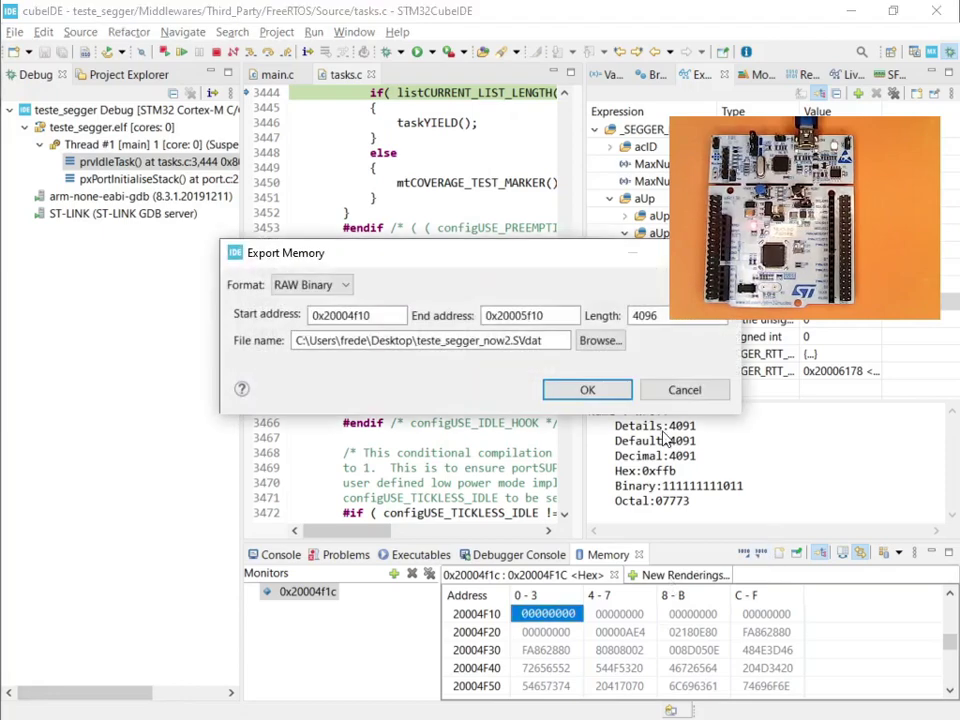
{"action": "left_click", "coordinate": [639, 388]}
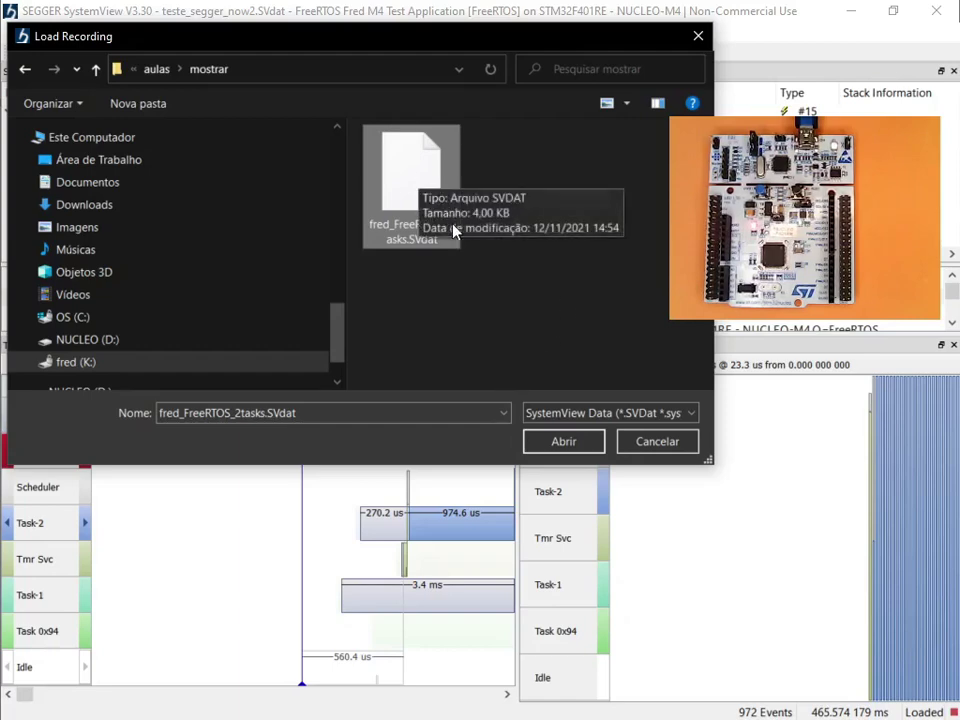
Load the fred_FreeRTOS_2tasks.SVdat recording in SEGGER SystemView and review its target, recording and task information
{"action": "left_click", "coordinate": [564, 442]}
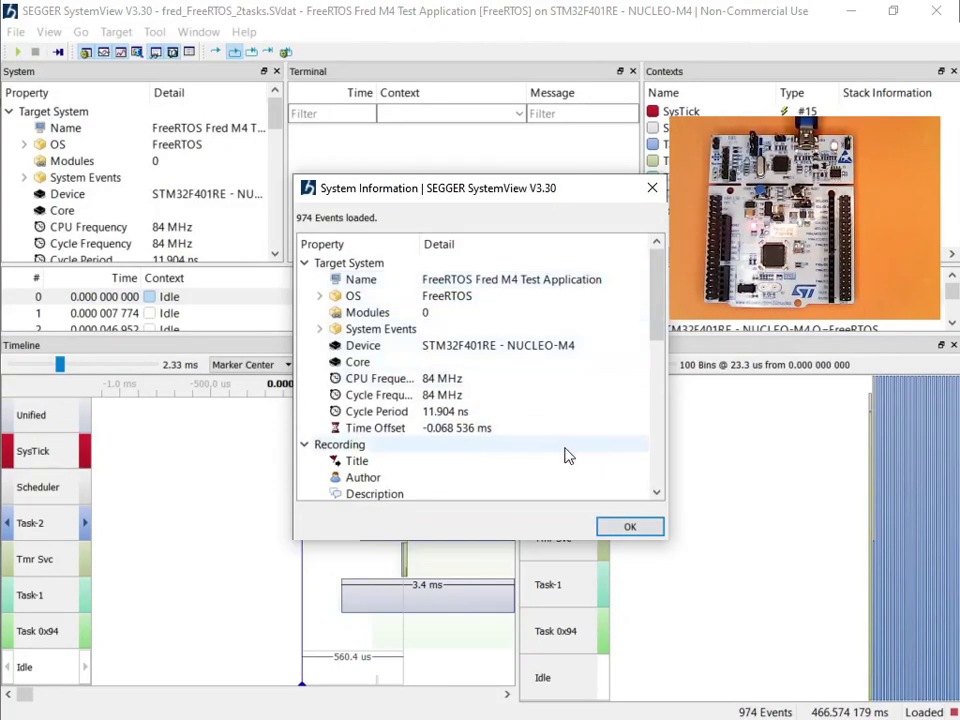
{"action": "left_click", "coordinate": [450, 378]}
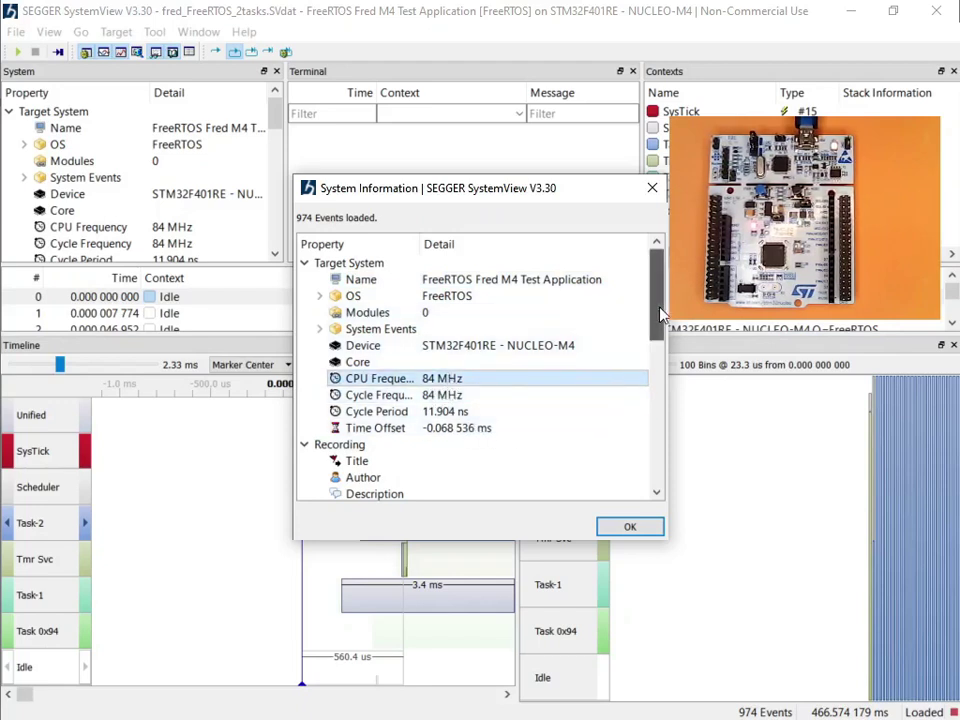
{"action": "scroll", "coordinate": [660, 318], "scroll_direction": "down", "scroll_amount": 1}
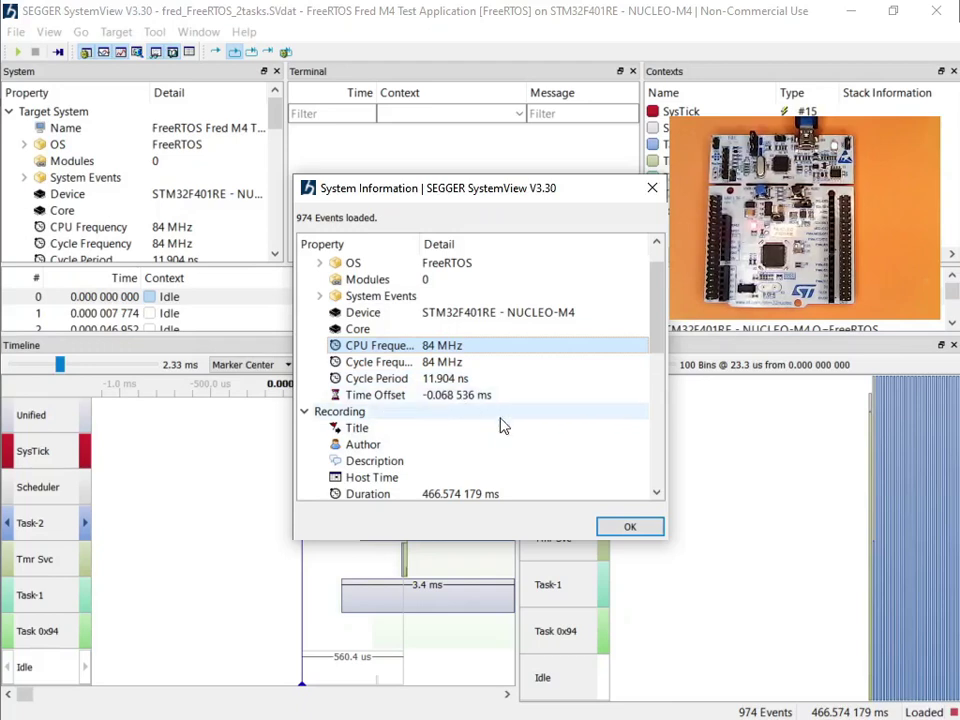
{"action": "scroll", "coordinate": [551, 460], "scroll_direction": "down", "scroll_amount": 2}
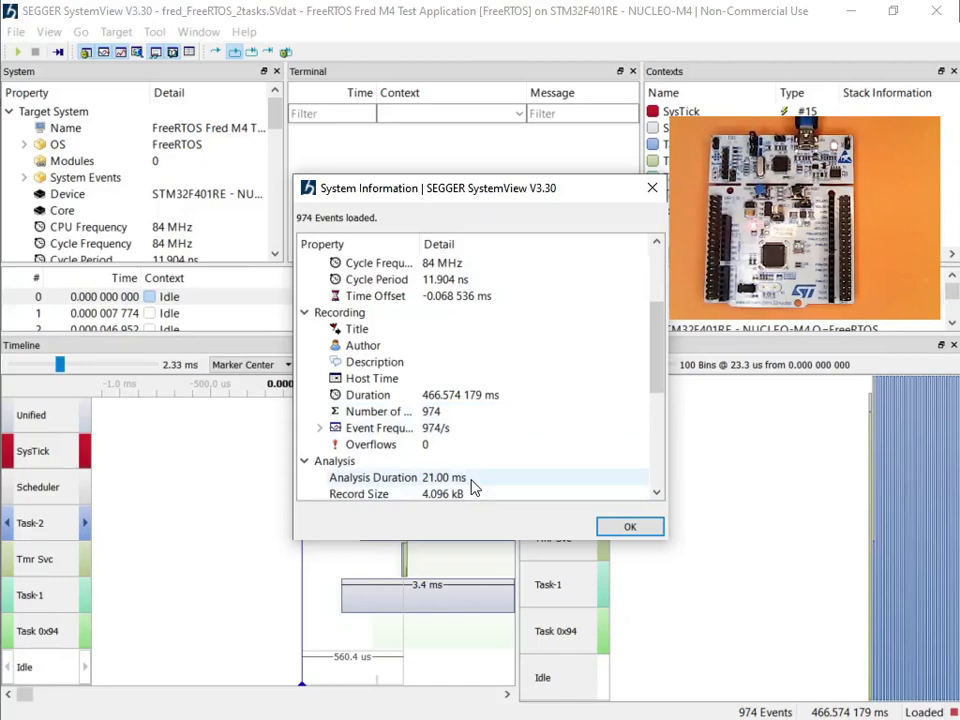
{"action": "scroll", "coordinate": [473, 488], "scroll_direction": "down", "scroll_amount": 2}
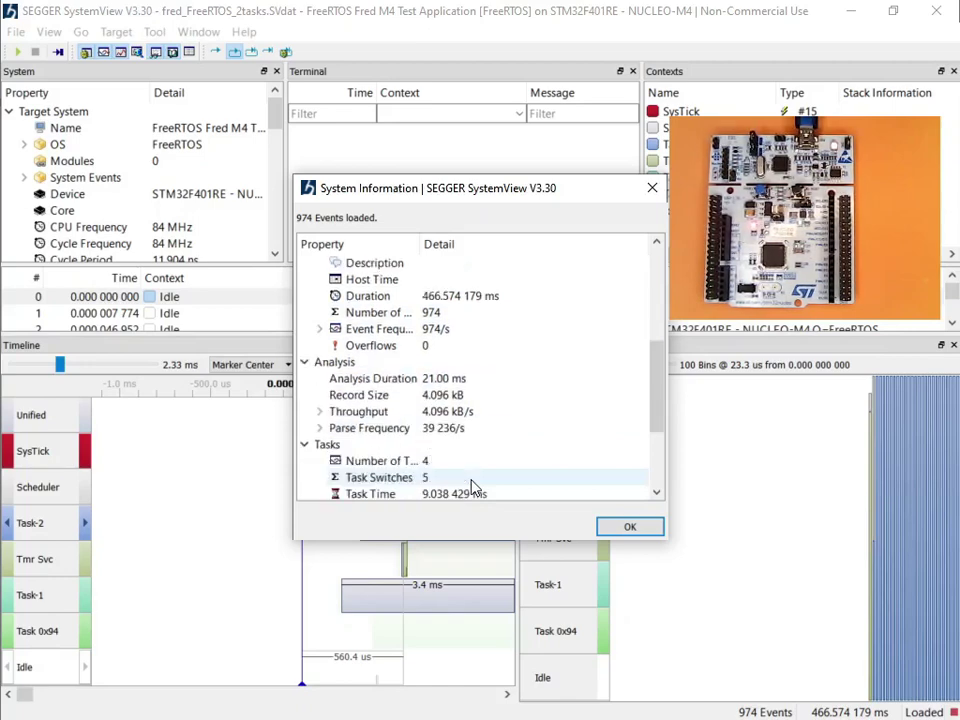
{"action": "left_click", "coordinate": [631, 528]}
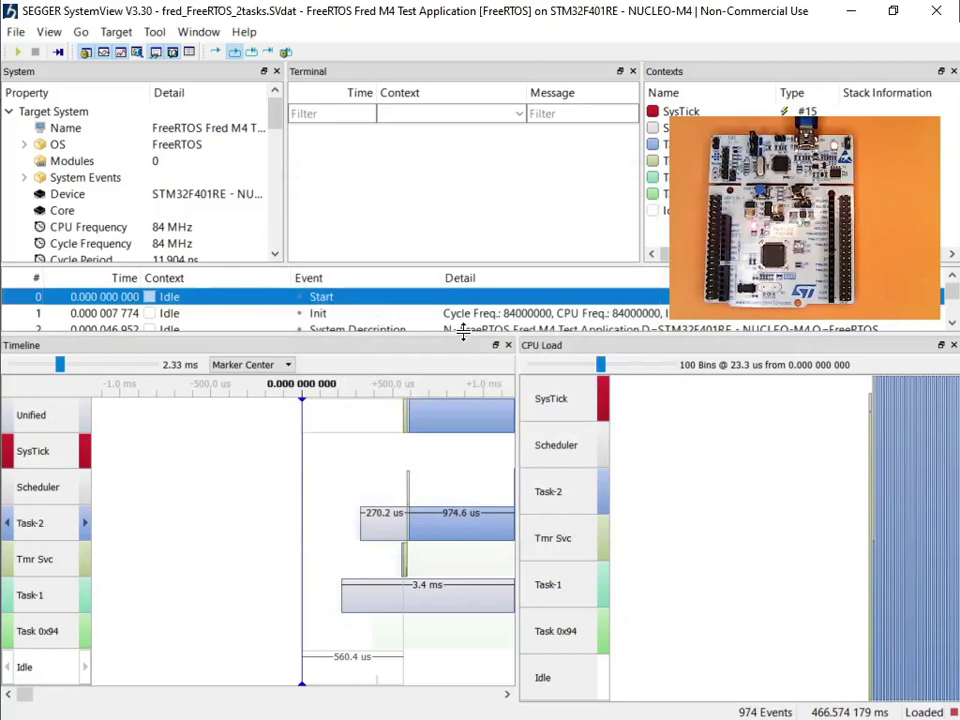
Enlarge the event list and read the run-time statistics of the timeline contexts, including SysTick, Scheduler, Task-2 and Idle
{"action": "left_click_drag", "start_coordinate": [465, 334], "coordinate": [448, 409]}
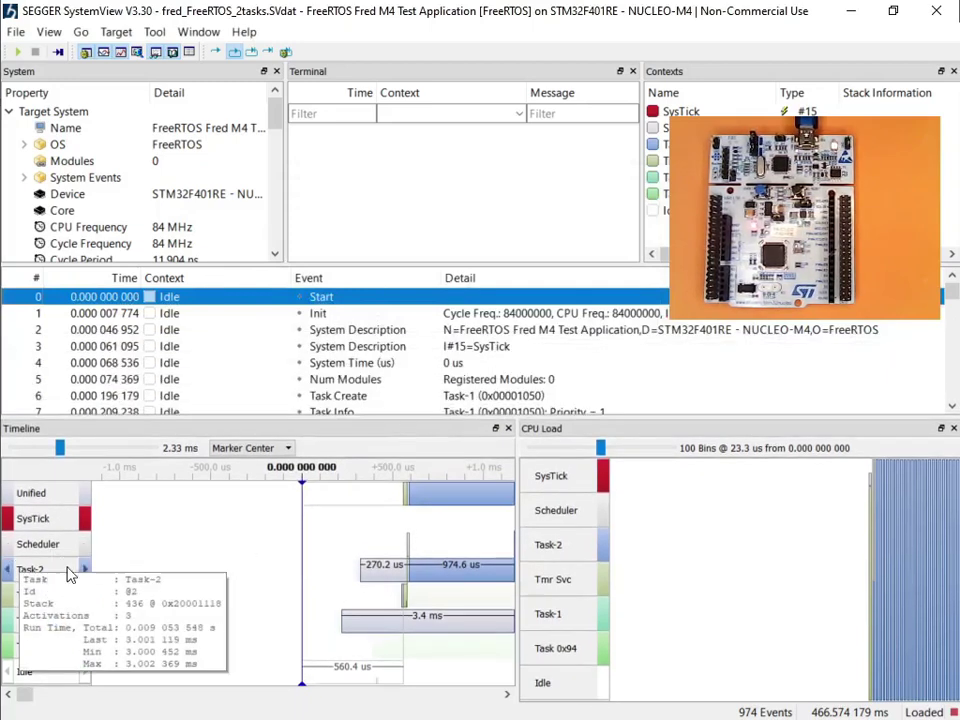
{"action": "mouse_move", "coordinate": [62, 634]}
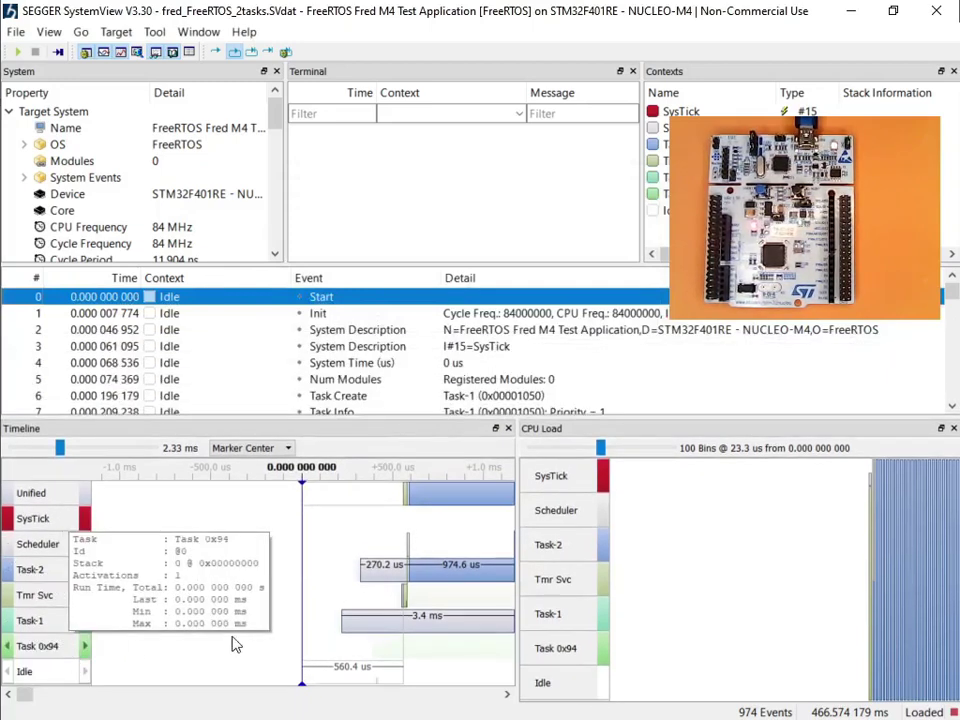
{"action": "mouse_move", "coordinate": [28, 570]}
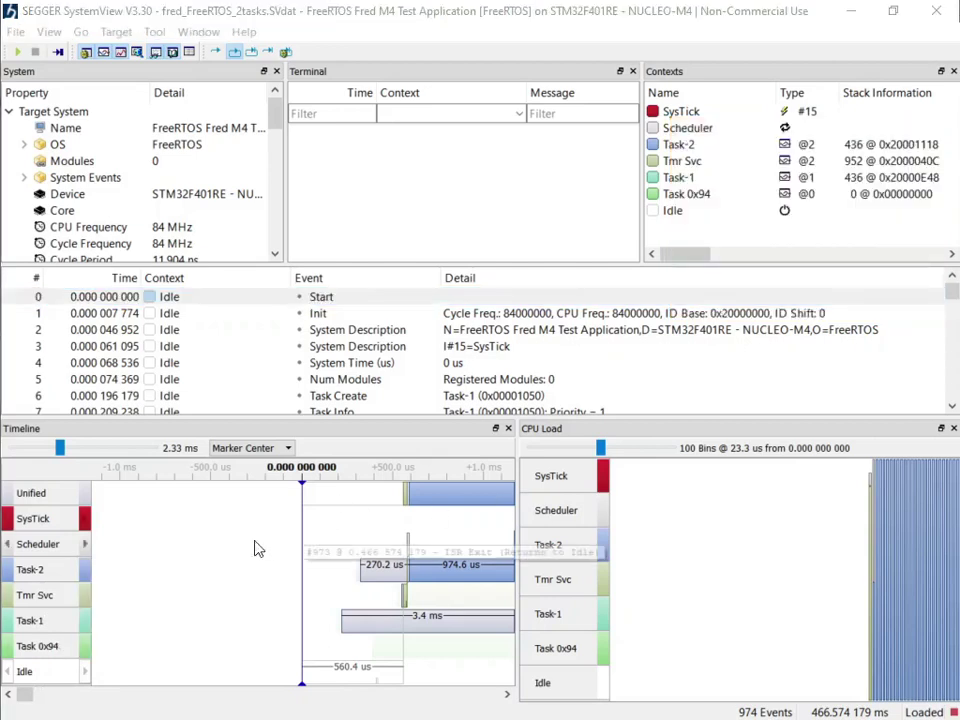
{"action": "mouse_move", "coordinate": [88, 525]}
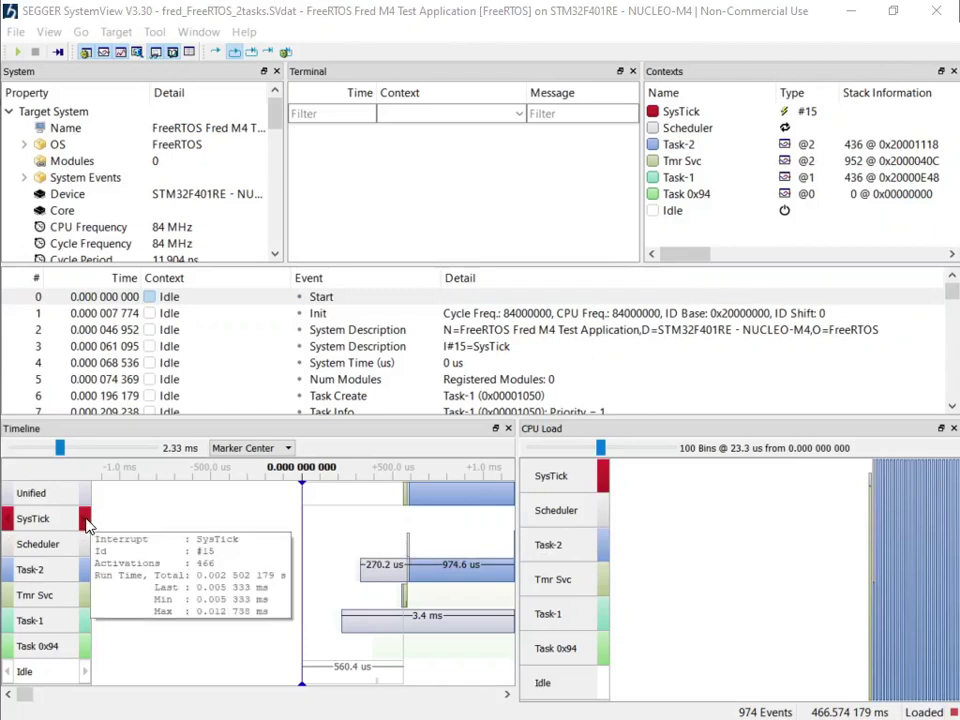
{"action": "mouse_move", "coordinate": [84, 549]}
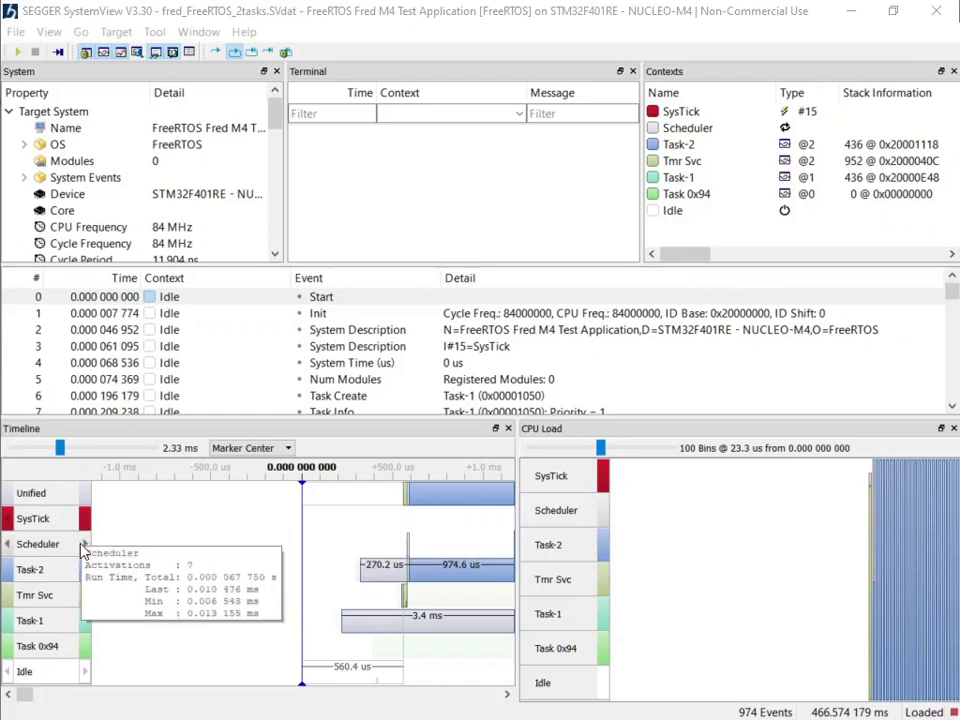
{"action": "mouse_move", "coordinate": [100, 680]}
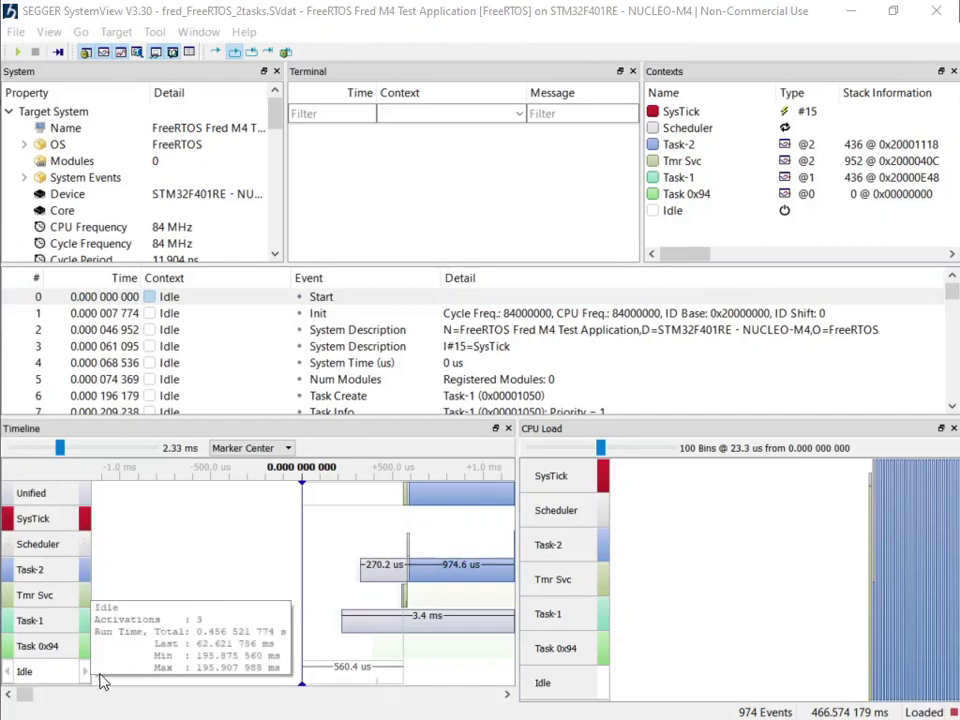
{"action": "mouse_move", "coordinate": [155, 557]}
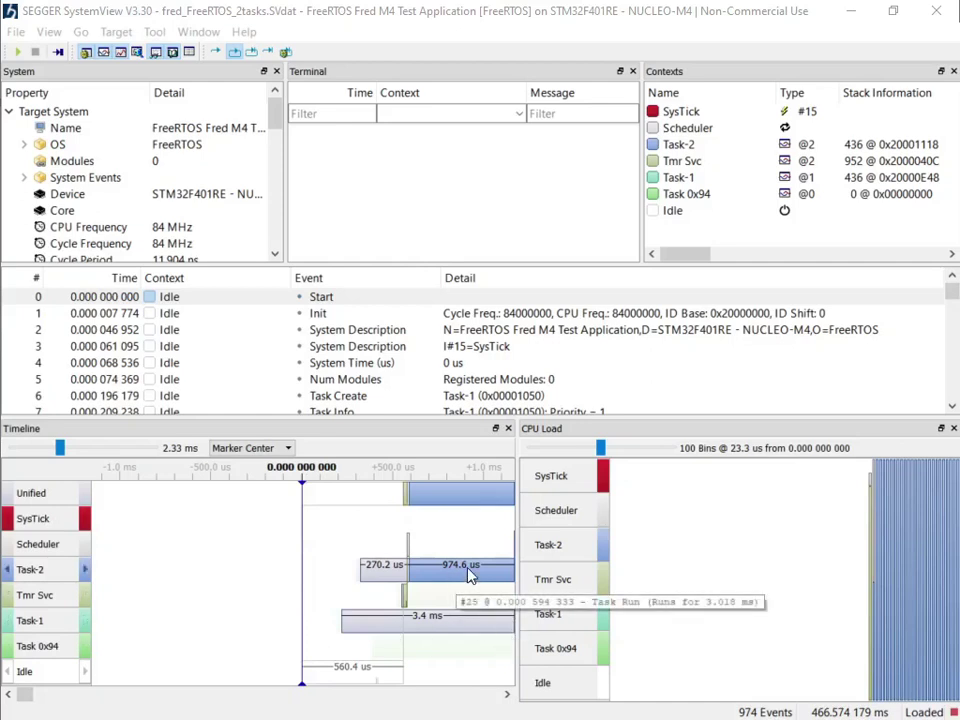
Jump to Task-1's next run at a 1.71 ms timeline span and widen the timeline beside the CPU load graph
{"action": "scroll", "coordinate": [456, 596], "scroll_direction": "up", "scroll_amount": 2}
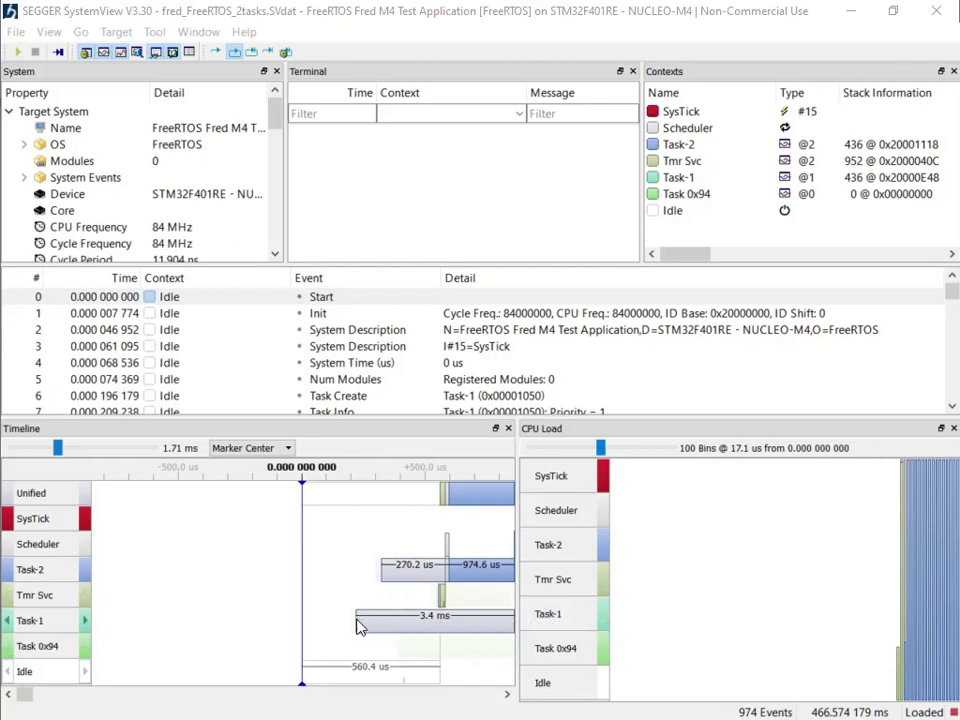
{"action": "left_click", "coordinate": [86, 620]}
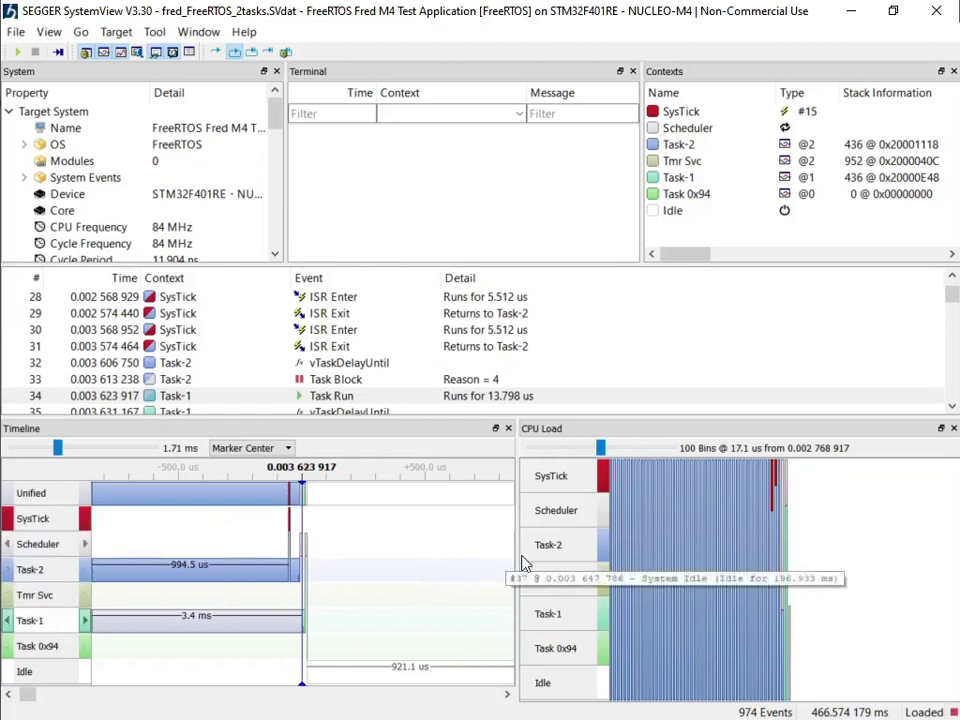
{"action": "left_click_drag", "start_coordinate": [516, 555], "coordinate": [720, 557]}
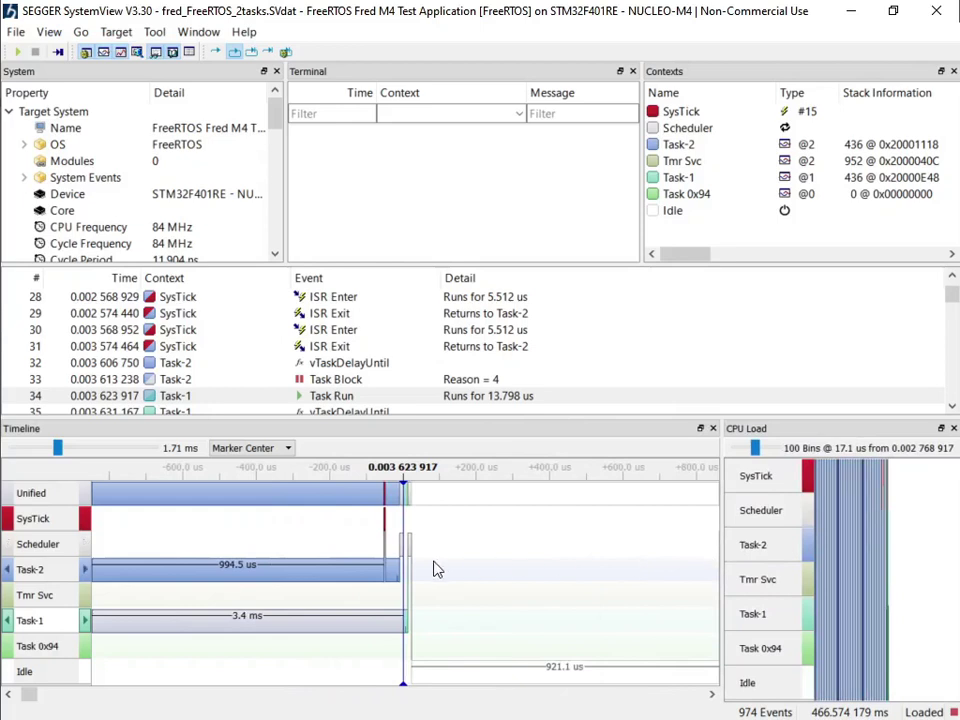
Examine the timeline around Task-1's run and trace Task-2's execution back to the start of the recording
{"action": "scroll", "coordinate": [435, 568], "scroll_direction": "down", "scroll_amount": 1}
{"action": "scroll", "coordinate": [431, 579], "scroll_direction": "up", "scroll_amount": 1}
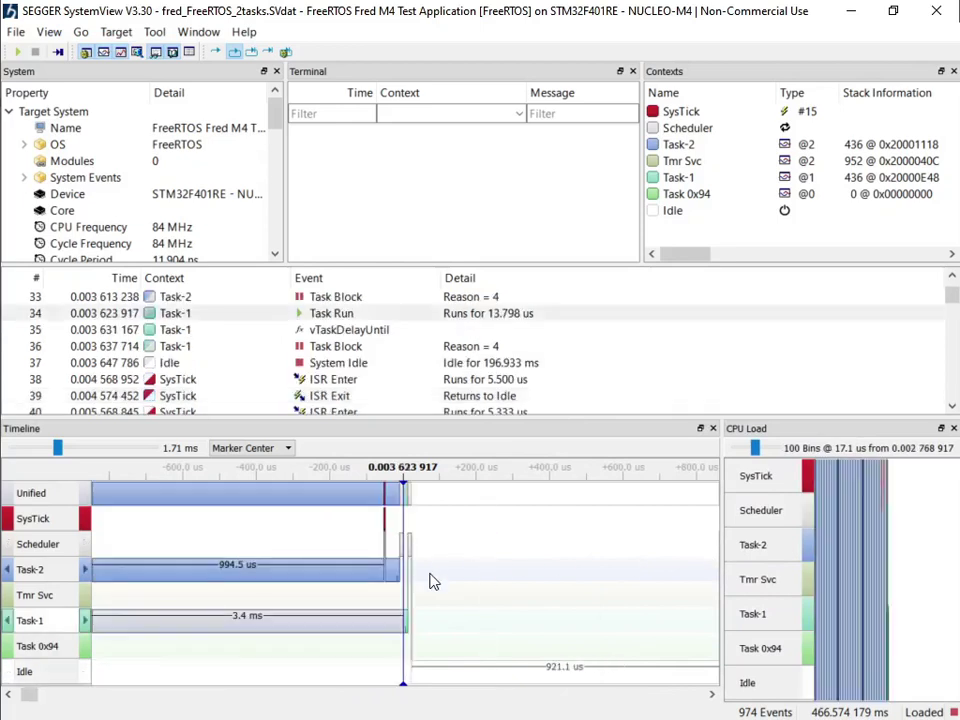
{"action": "scroll", "coordinate": [268, 588], "scroll_direction": "down", "scroll_amount": 1}
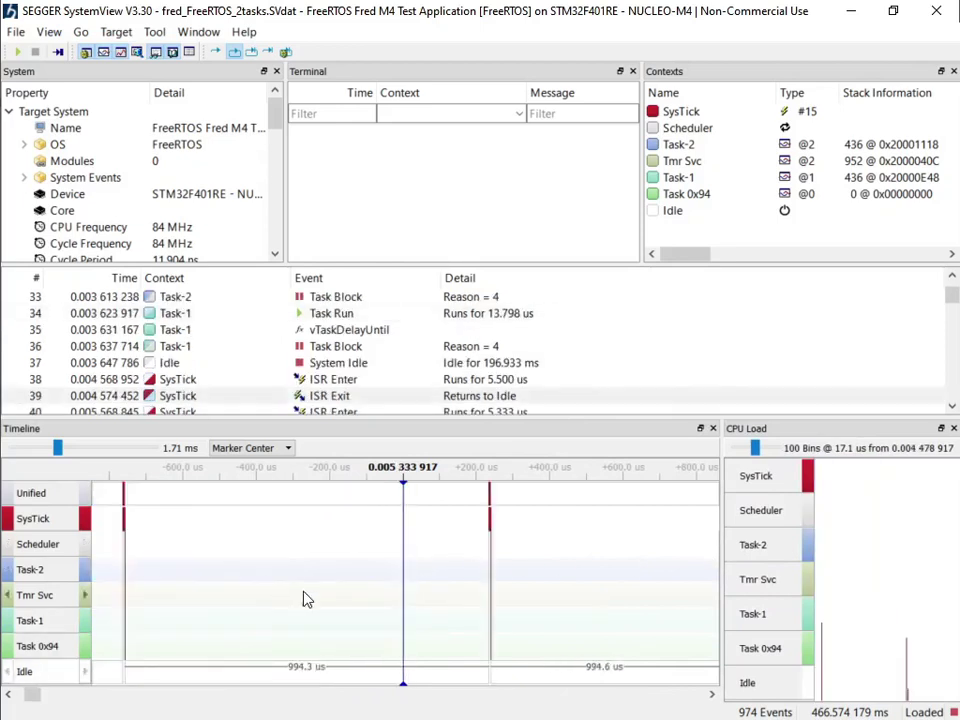
{"action": "scroll", "coordinate": [306, 598], "scroll_direction": "up", "scroll_amount": 1}
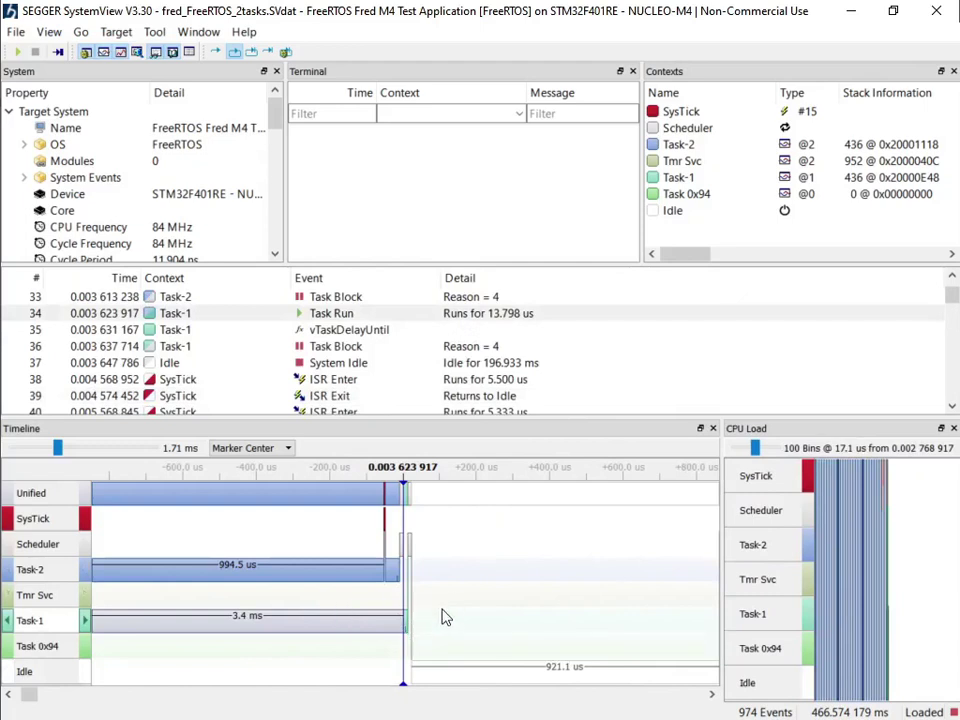
{"action": "left_click_drag", "start_coordinate": [405, 494], "coordinate": [770, 512]}
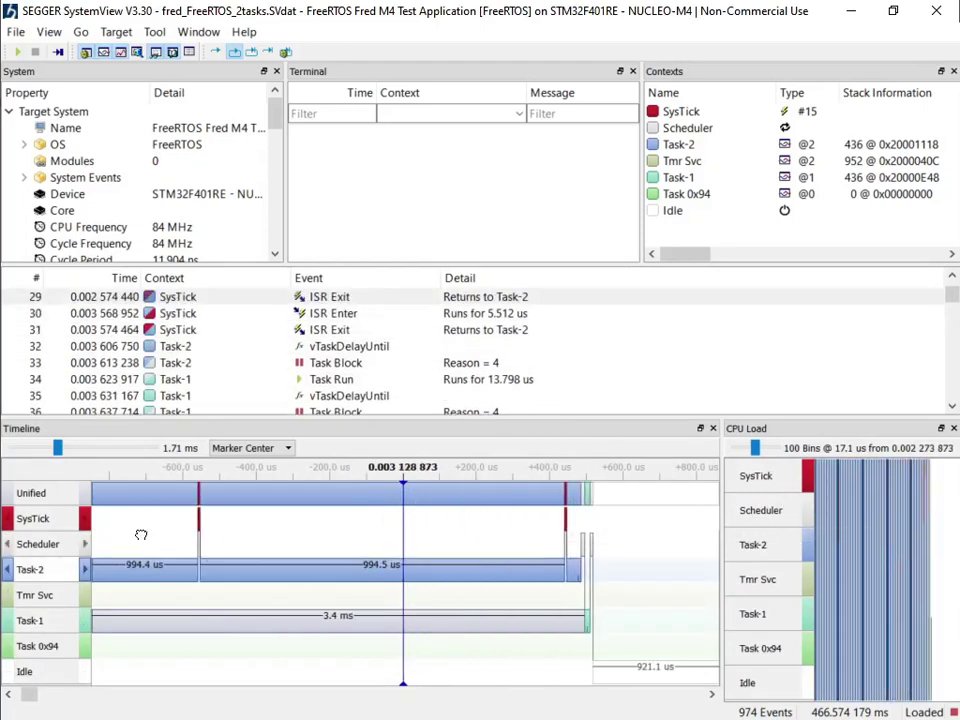
{"action": "left_click_drag", "start_coordinate": [139, 534], "coordinate": [431, 542]}
{"action": "left_click_drag", "start_coordinate": [144, 546], "coordinate": [261, 529]}
{"action": "left_click_drag", "start_coordinate": [167, 500], "coordinate": [347, 491]}
{"action": "left_click_drag", "start_coordinate": [240, 514], "coordinate": [508, 519]}
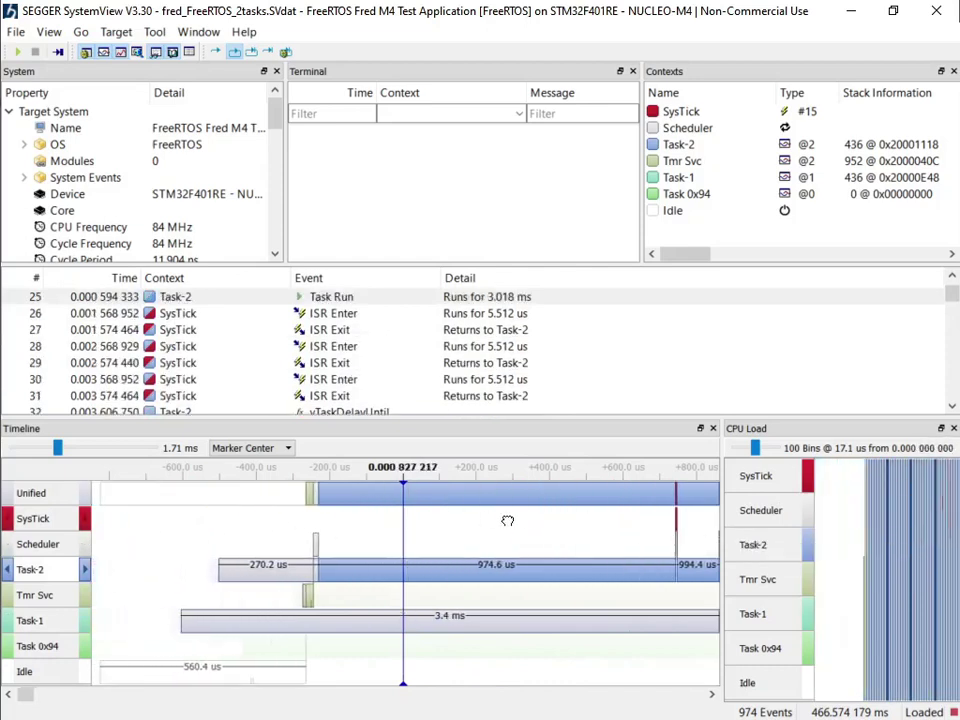
{"action": "left_click_drag", "start_coordinate": [351, 519], "coordinate": [600, 579]}
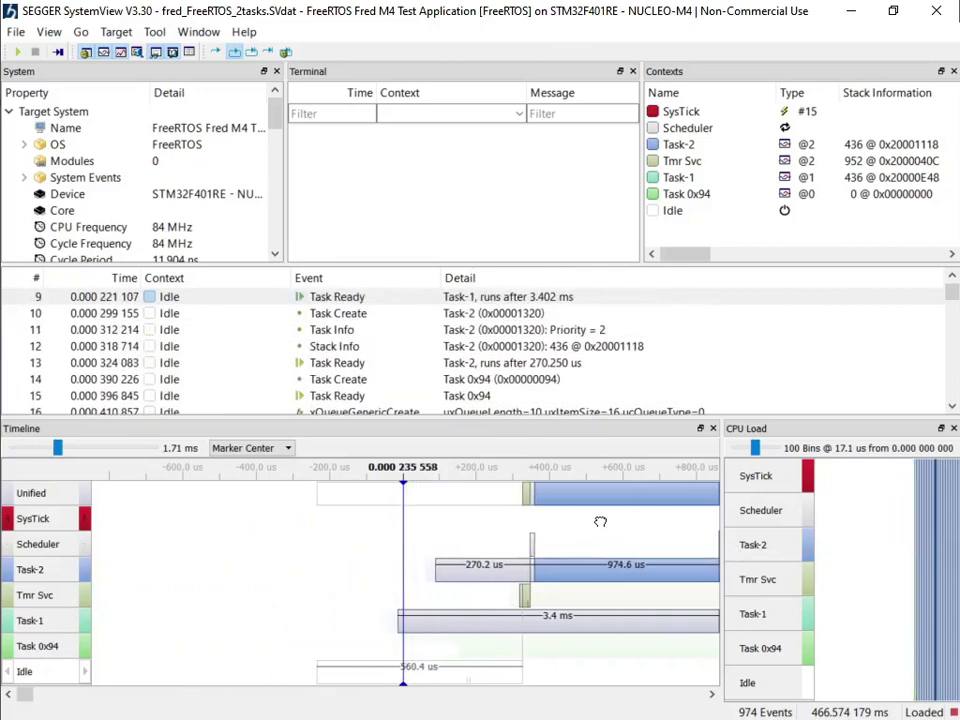
Step through events 9 to 13 covering Task-2's creation and readiness, and return to Task-1's Task Ready event
{"action": "left_click", "coordinate": [353, 298]}
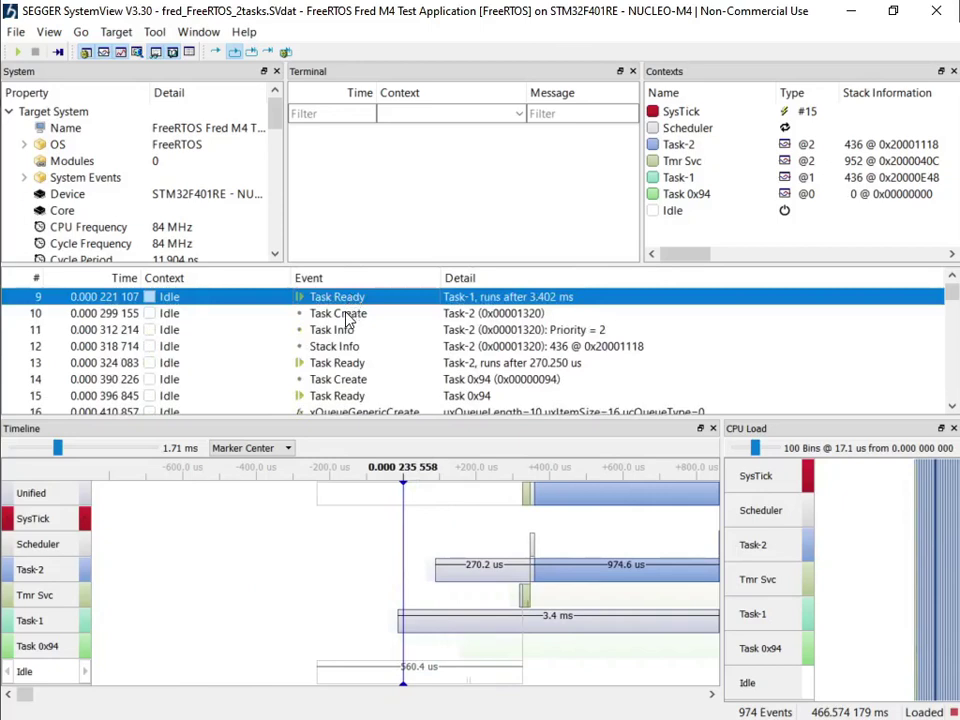
{"action": "left_click", "coordinate": [345, 315]}
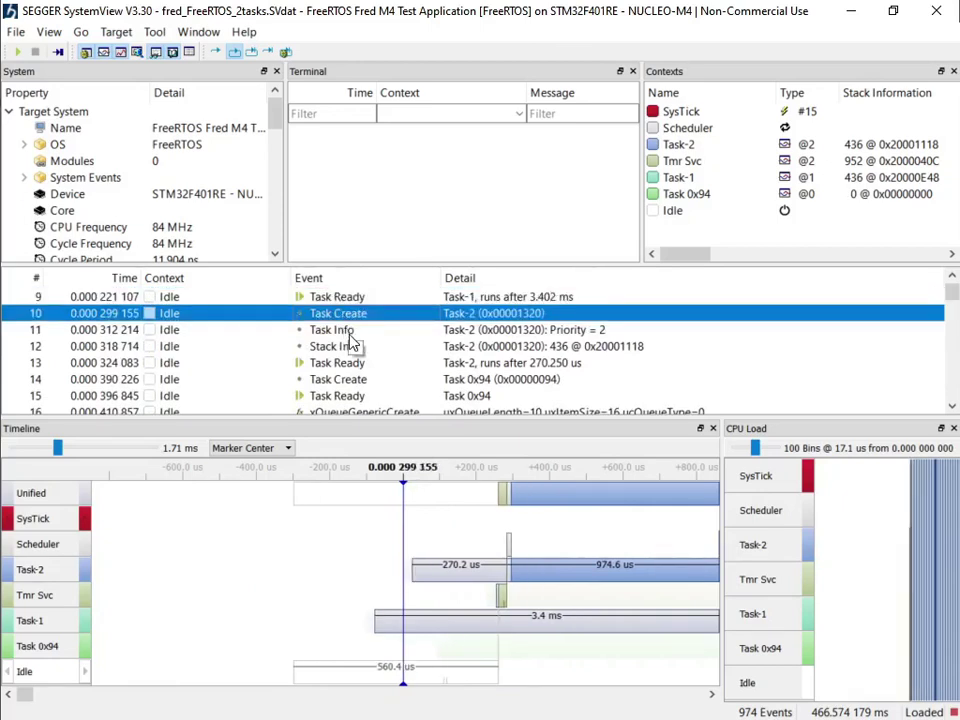
{"action": "left_click", "coordinate": [345, 330]}
{"action": "left_click", "coordinate": [349, 346]}
{"action": "left_click", "coordinate": [350, 365]}
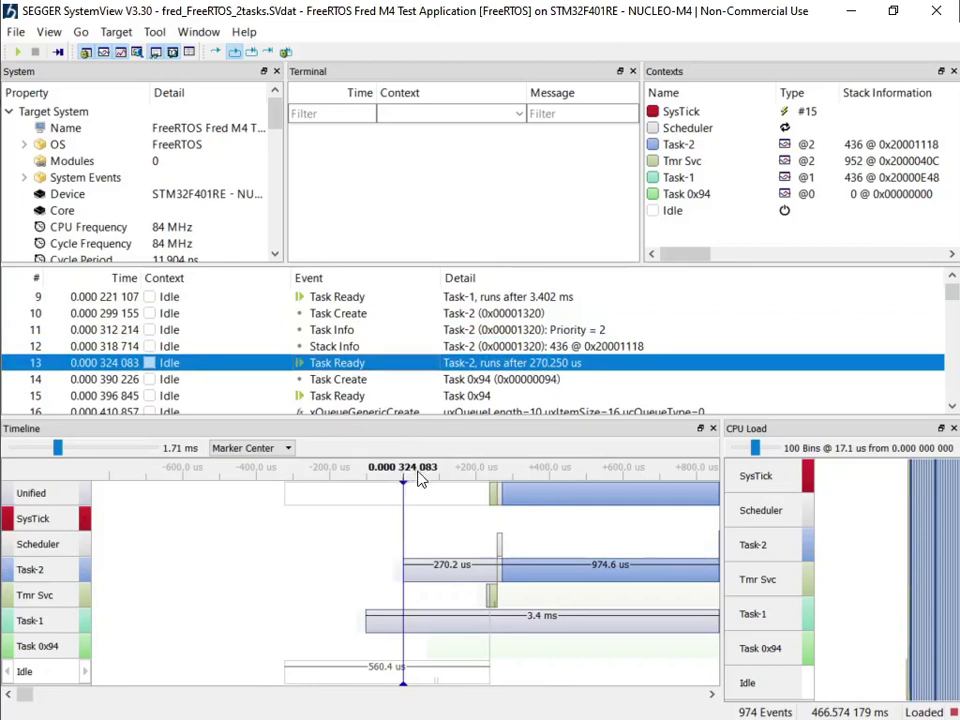
{"action": "left_click", "coordinate": [371, 298]}
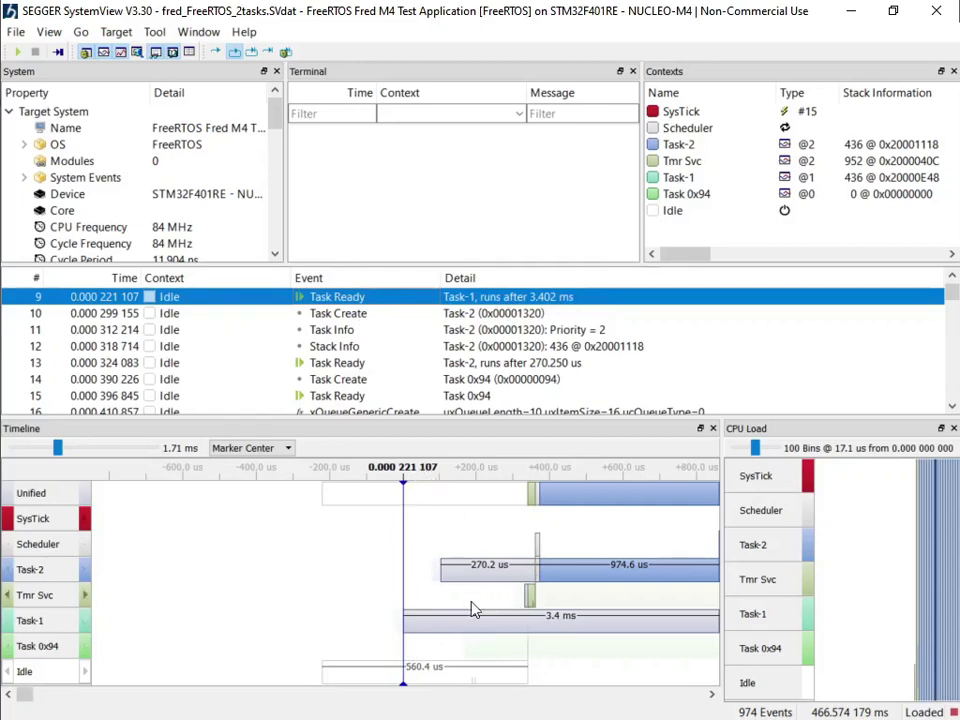
Check the Tmr Svc run and the SysTick and Scheduler statistics, and select Task-2's Task Ready event
{"action": "mouse_move", "coordinate": [532, 605]}
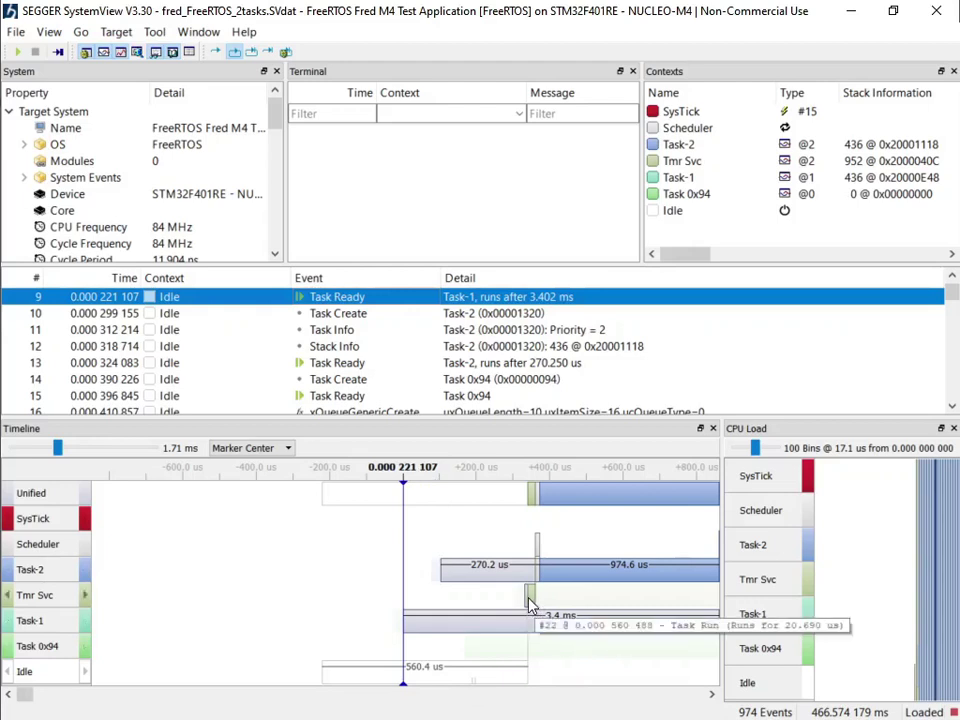
{"action": "mouse_move", "coordinate": [85, 530]}
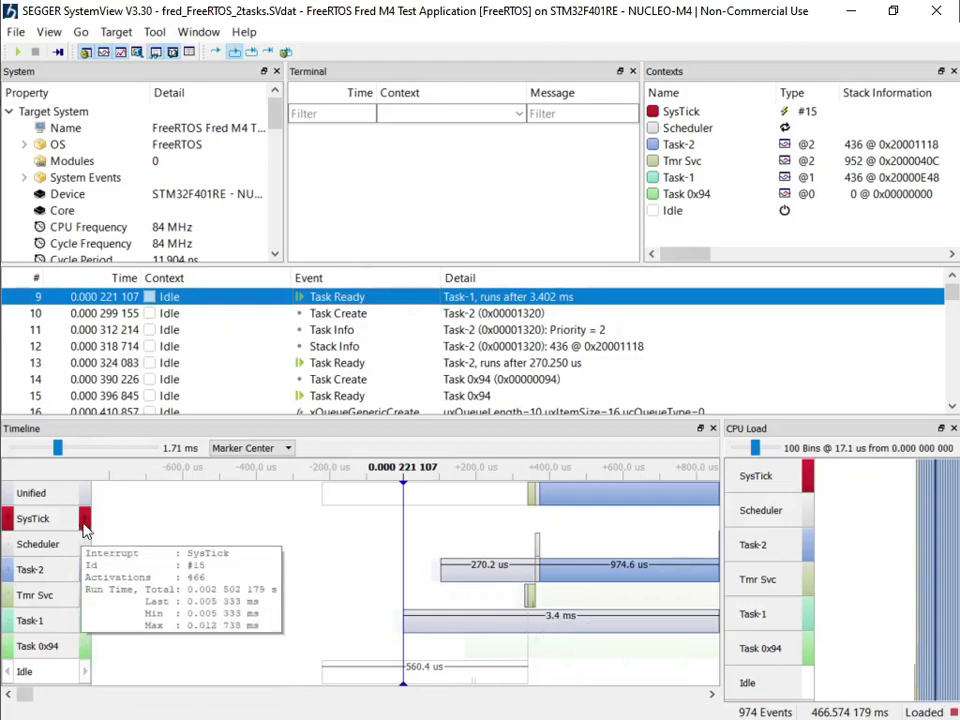
{"action": "left_click", "coordinate": [87, 555]}
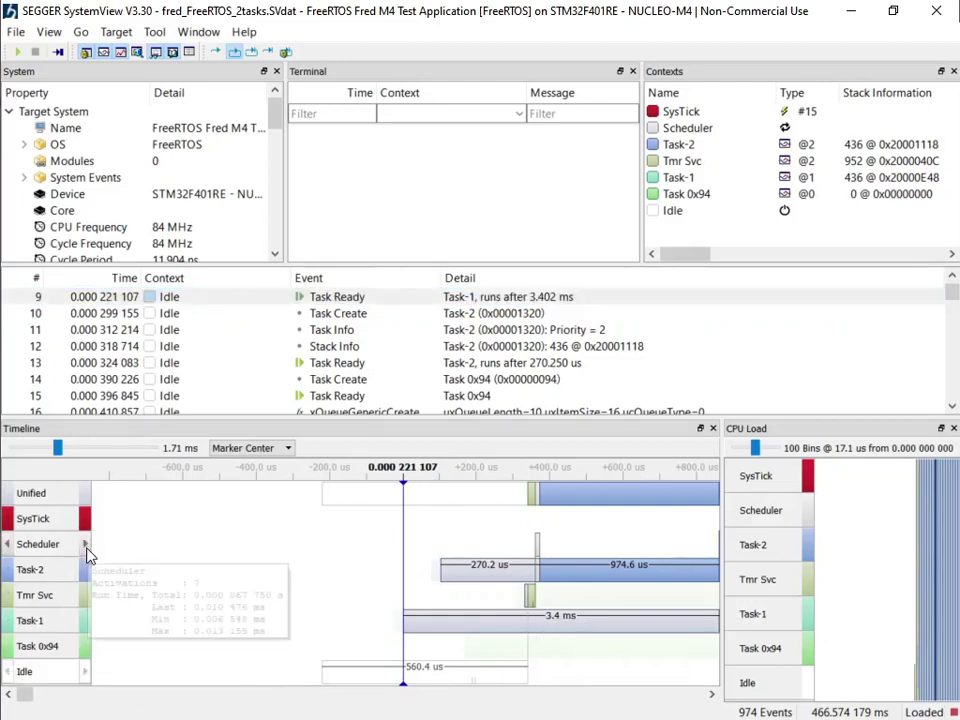
{"action": "left_click", "coordinate": [246, 360]}
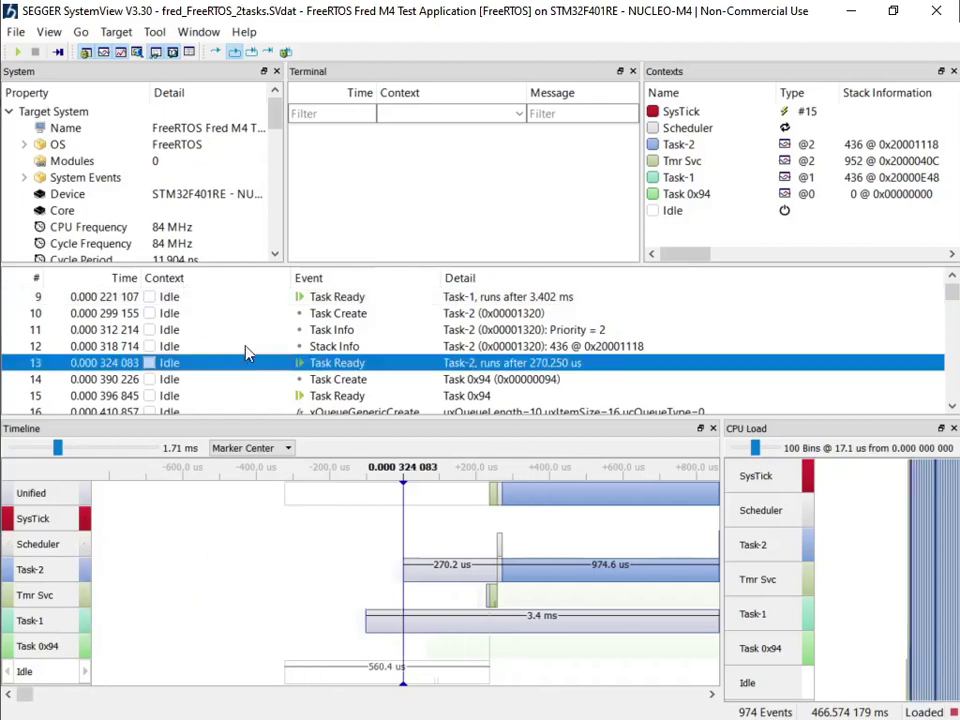
Select Tmr Svc's Task Ready event and its Task Run event, and examine that run on the timeline
{"action": "scroll", "coordinate": [306, 368], "scroll_direction": "down", "scroll_amount": 2}
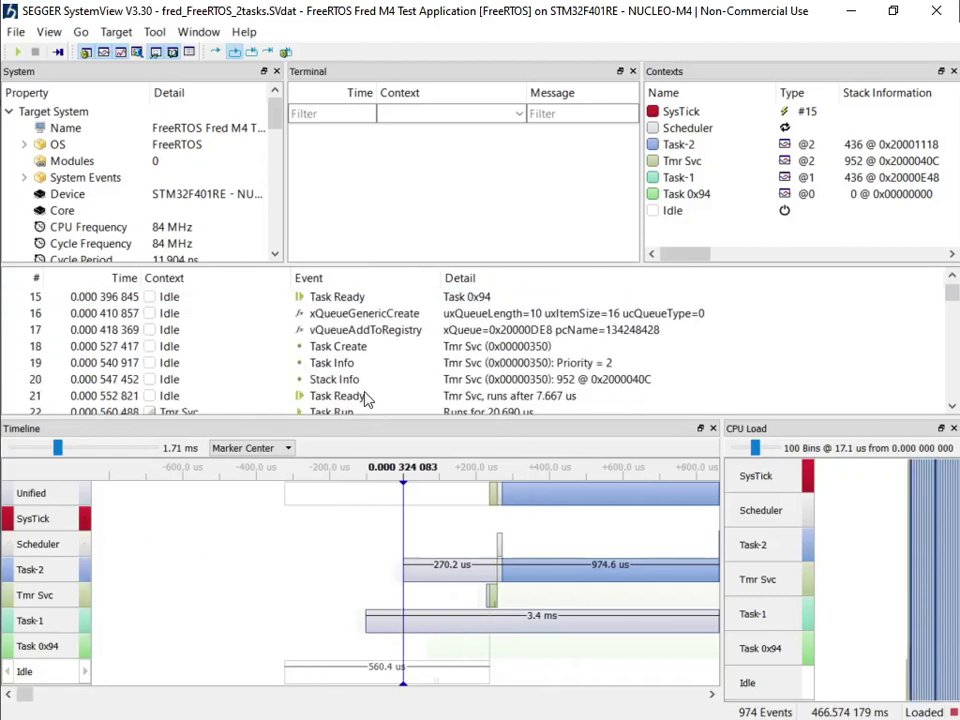
{"action": "left_click", "coordinate": [318, 395]}
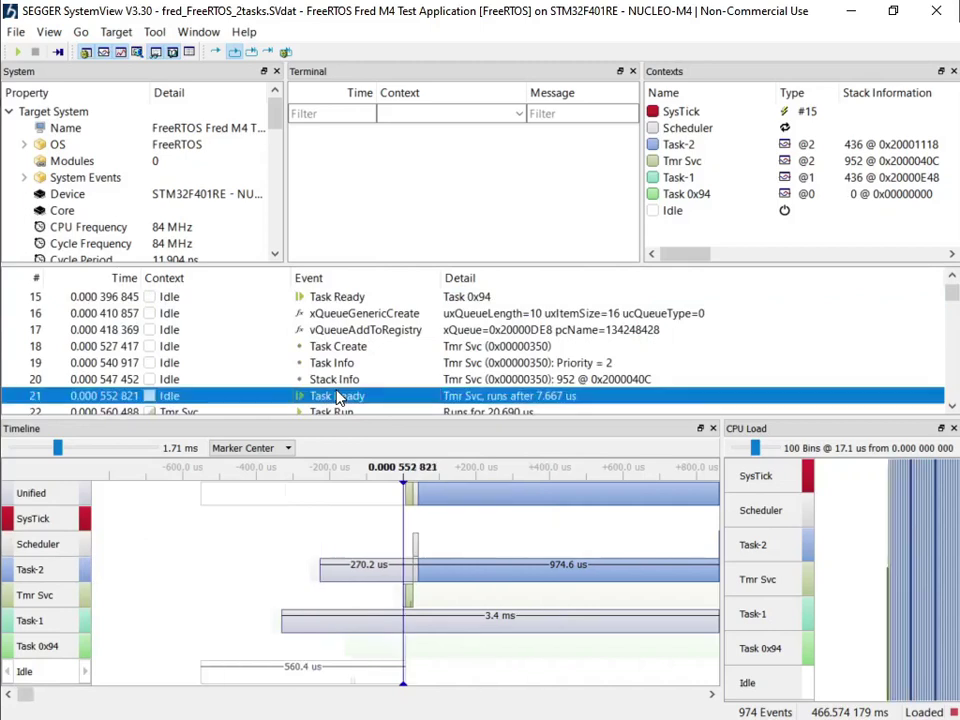
{"action": "scroll", "coordinate": [343, 388], "scroll_direction": "down", "scroll_amount": 2}
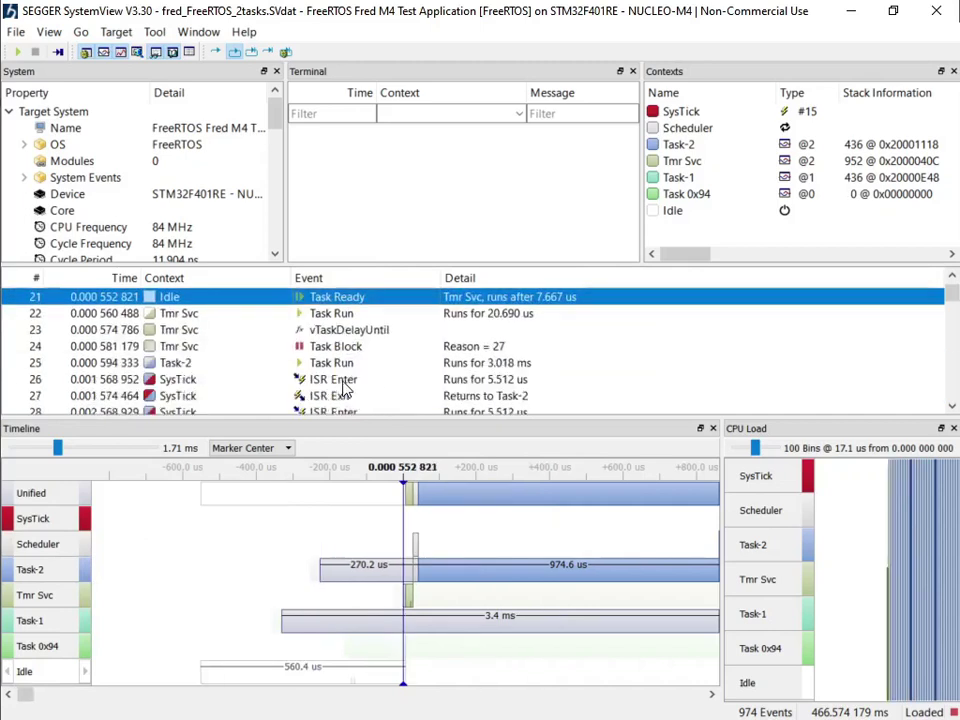
{"action": "left_click", "coordinate": [346, 314]}
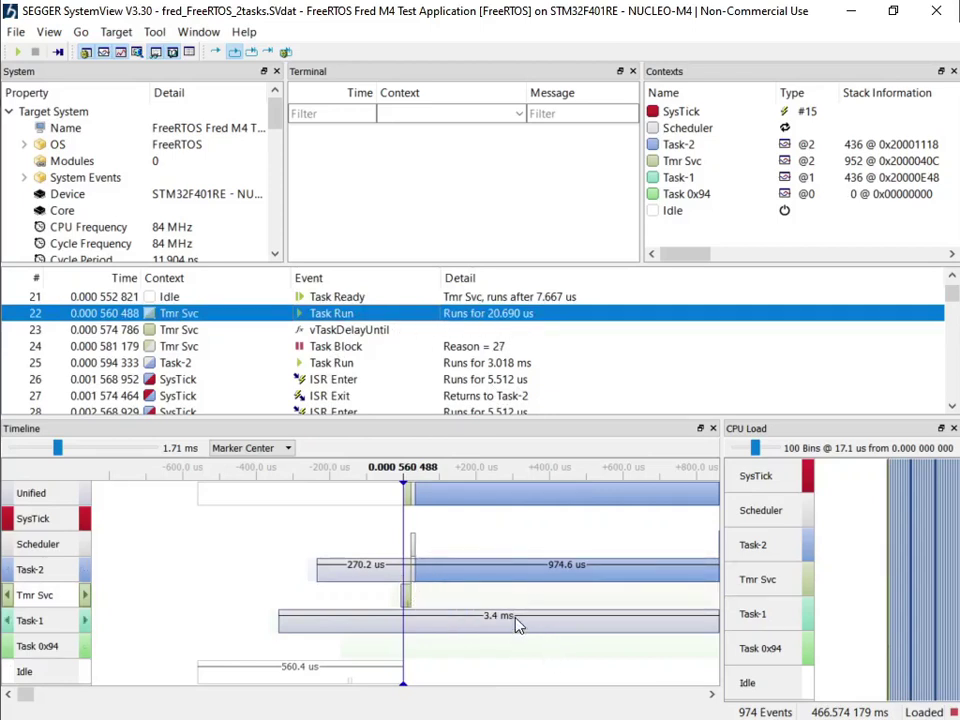
{"action": "left_click", "coordinate": [474, 568]}
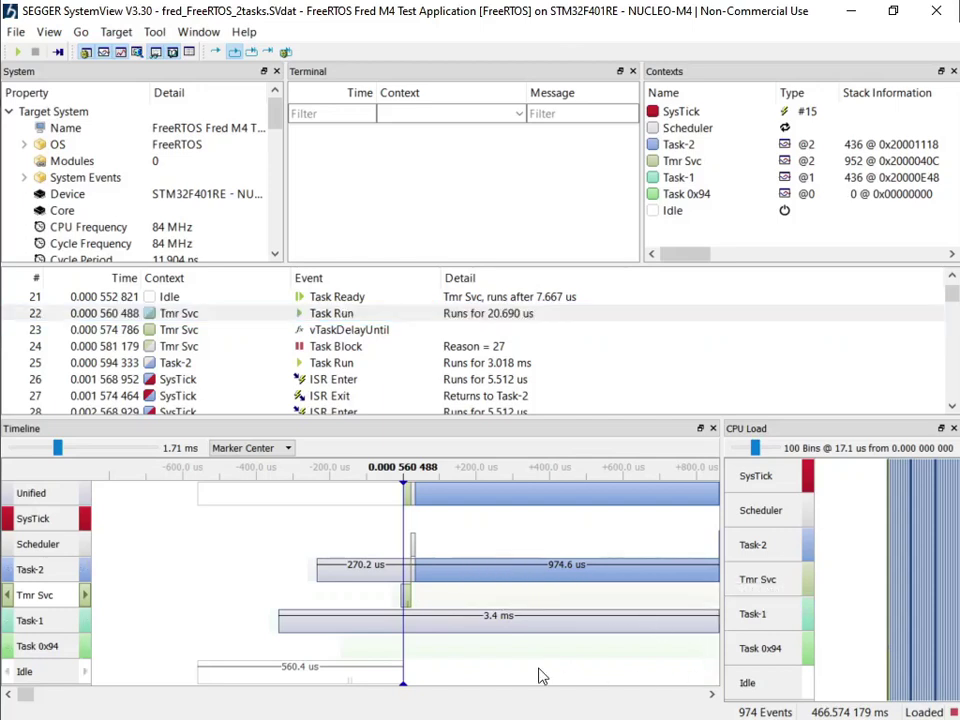
Move the timeline forward to where Task-1 blocks and the system goes idle, and go back to Task-2's last SysTick interruptions
{"action": "left_click_drag", "start_coordinate": [710, 695], "coordinate": [713, 697]}
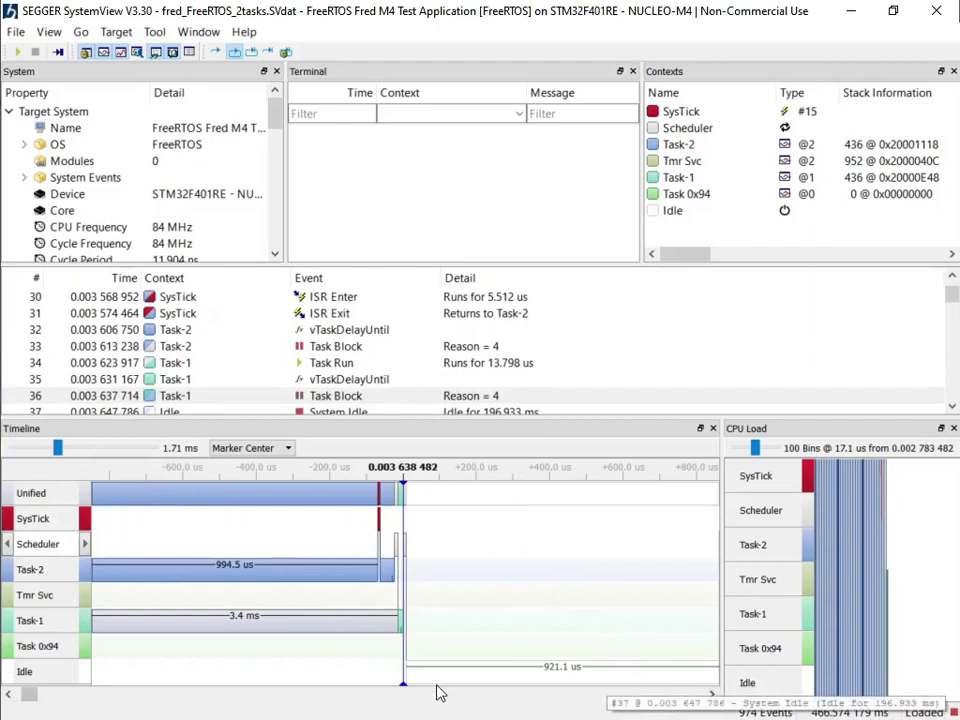
{"action": "left_click", "coordinate": [8, 694]}
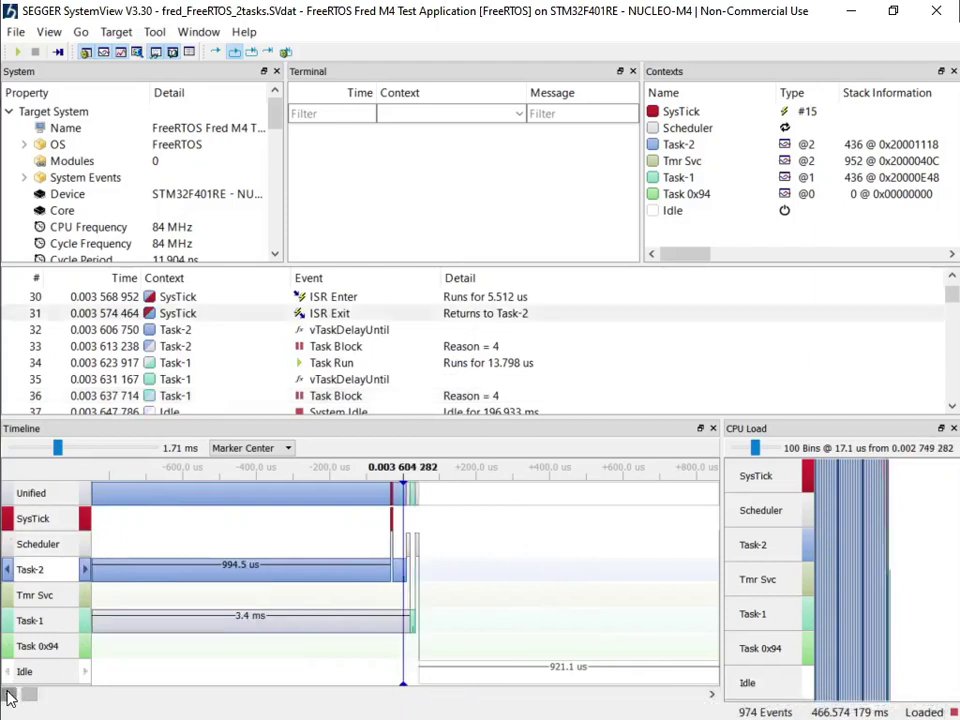
{"action": "left_click", "coordinate": [8, 694]}
{"action": "left_click", "coordinate": [8, 694]}
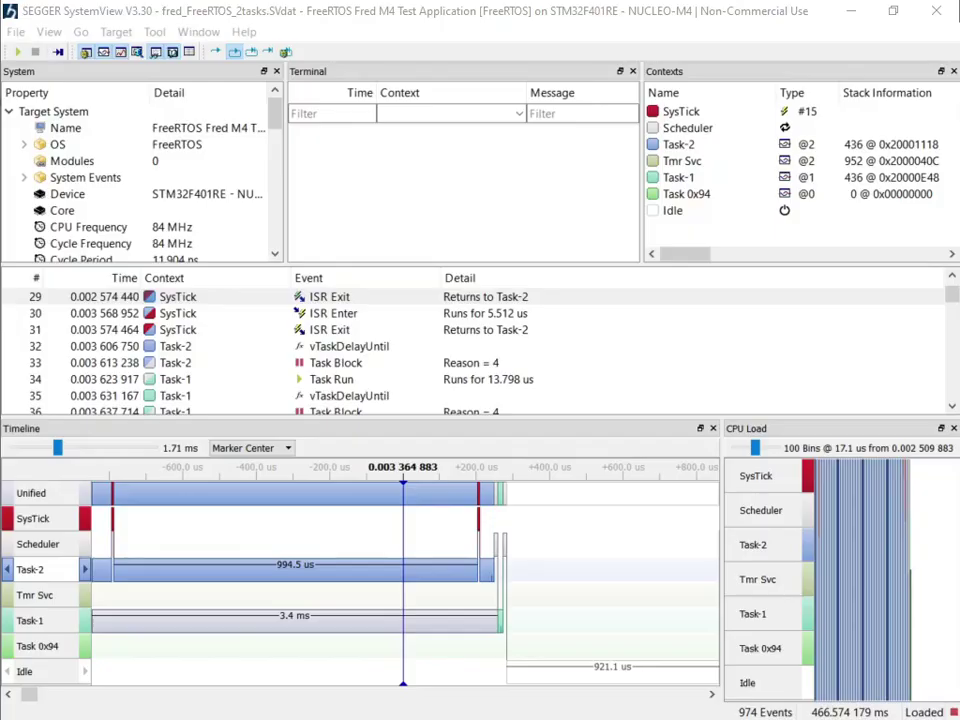
Return to the start of the event list and select Task-1's Task Ready event, followed by Task-2's
{"action": "scroll", "coordinate": [372, 375], "scroll_direction": "up", "scroll_amount": 10}
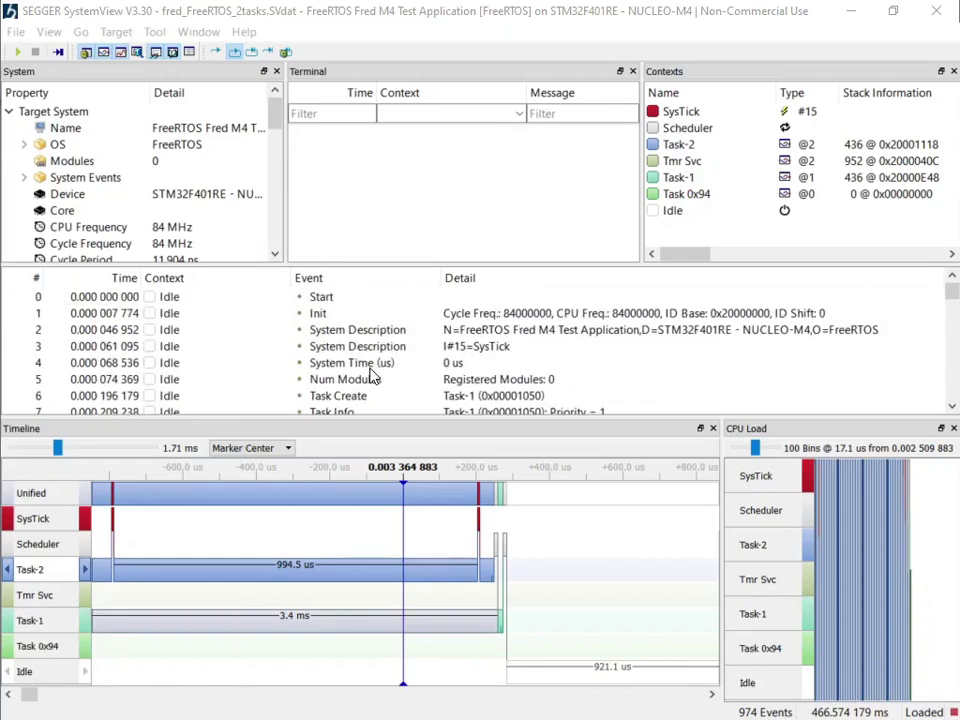
{"action": "scroll", "coordinate": [372, 375], "scroll_direction": "down", "scroll_amount": 2}
{"action": "left_click", "coordinate": [352, 350]}
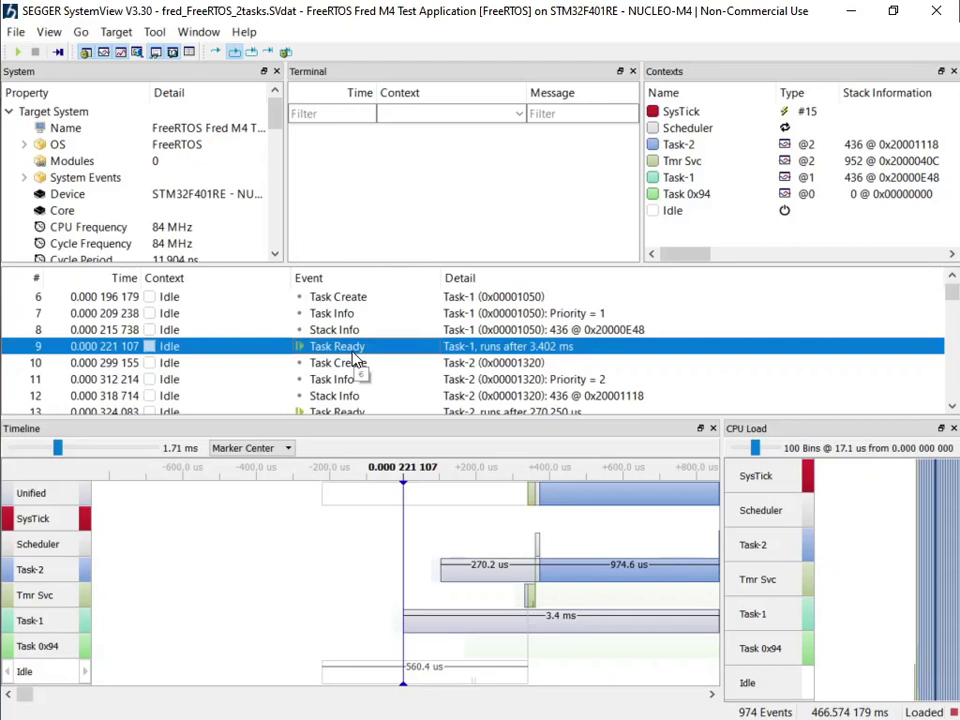
{"action": "left_click", "coordinate": [345, 412]}
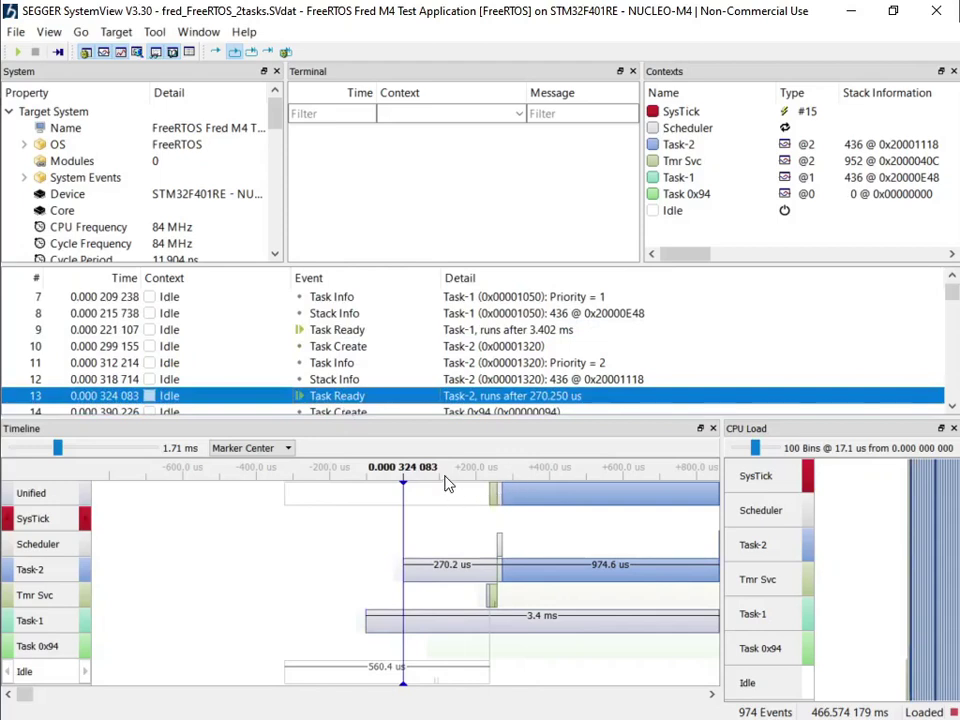
Check Tmr Svc's Task Run event, then step through its Task Create, Task Info and Task Ready events
{"action": "scroll", "coordinate": [270, 365], "scroll_direction": "down", "scroll_amount": 1}
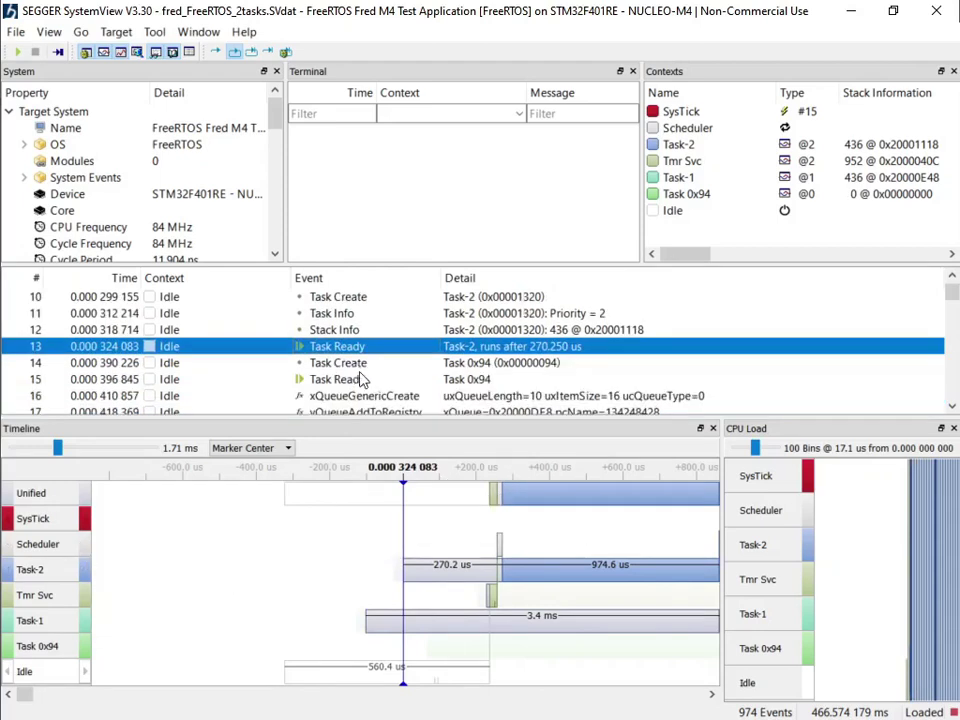
{"action": "scroll", "coordinate": [435, 395], "scroll_direction": "down", "scroll_amount": 2}
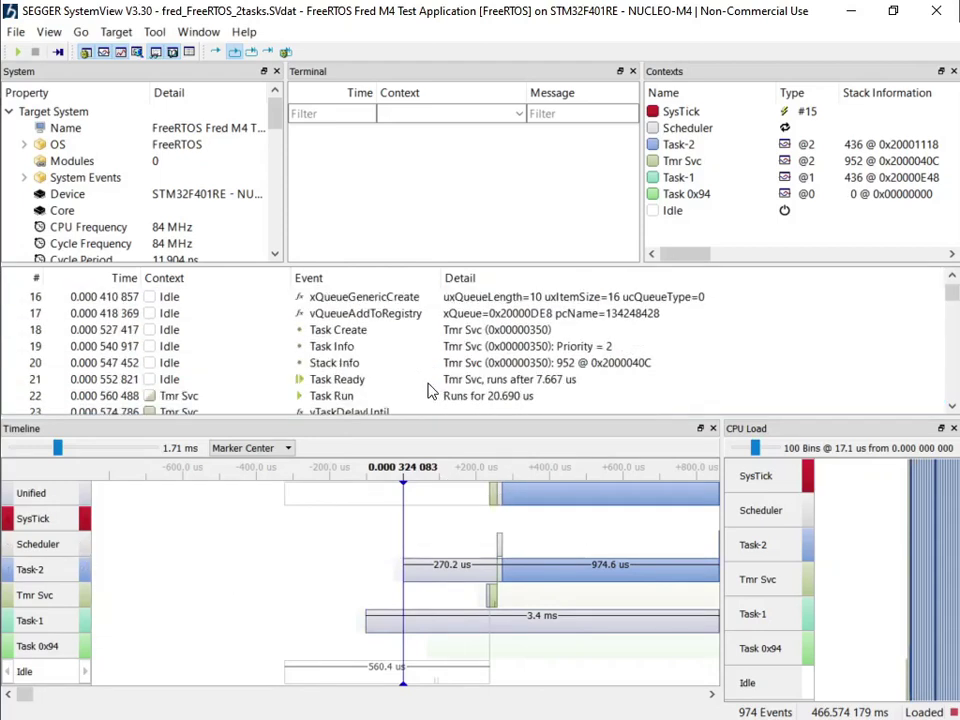
{"action": "scroll", "coordinate": [432, 390], "scroll_direction": "down", "scroll_amount": 1}
{"action": "left_click", "coordinate": [321, 349]}
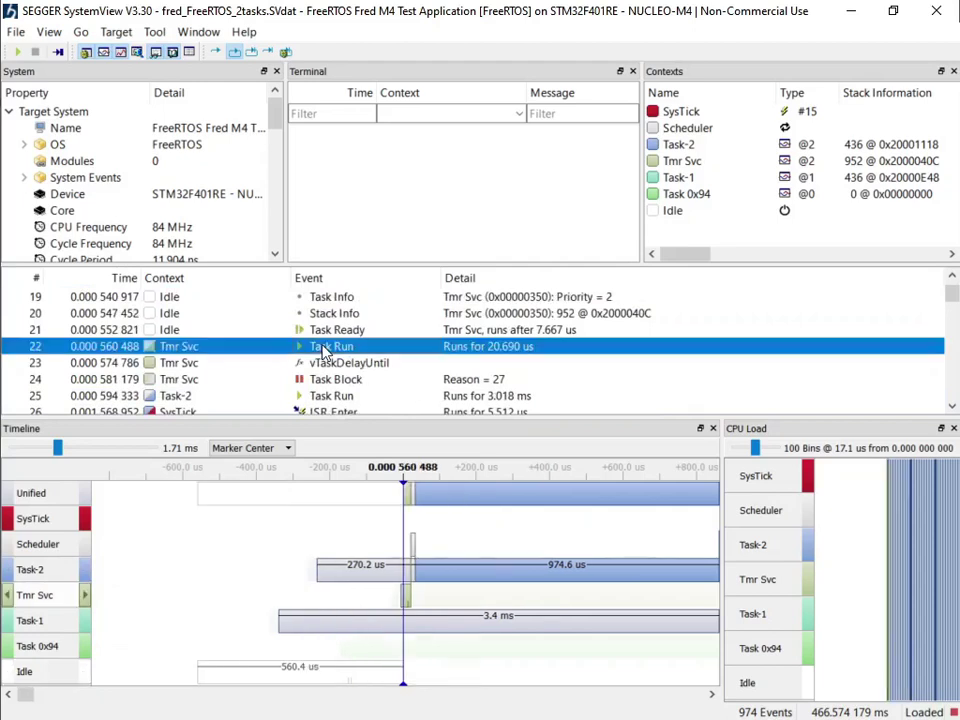
{"action": "scroll", "coordinate": [284, 345], "scroll_direction": "up", "scroll_amount": 1}
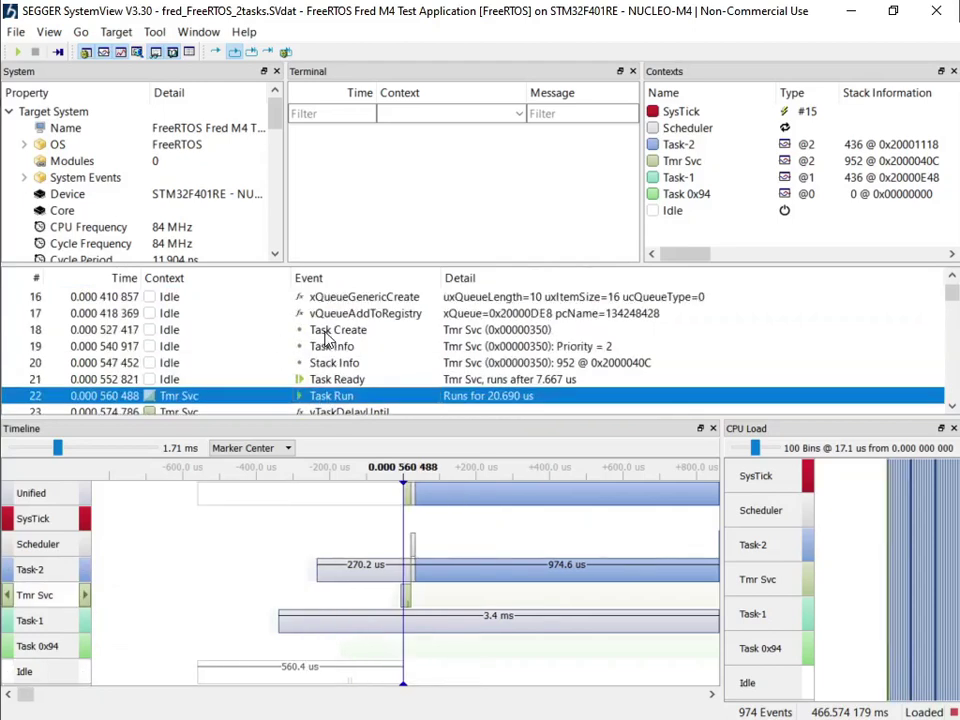
{"action": "left_click", "coordinate": [328, 334]}
{"action": "left_click", "coordinate": [332, 349]}
{"action": "left_click", "coordinate": [330, 382]}
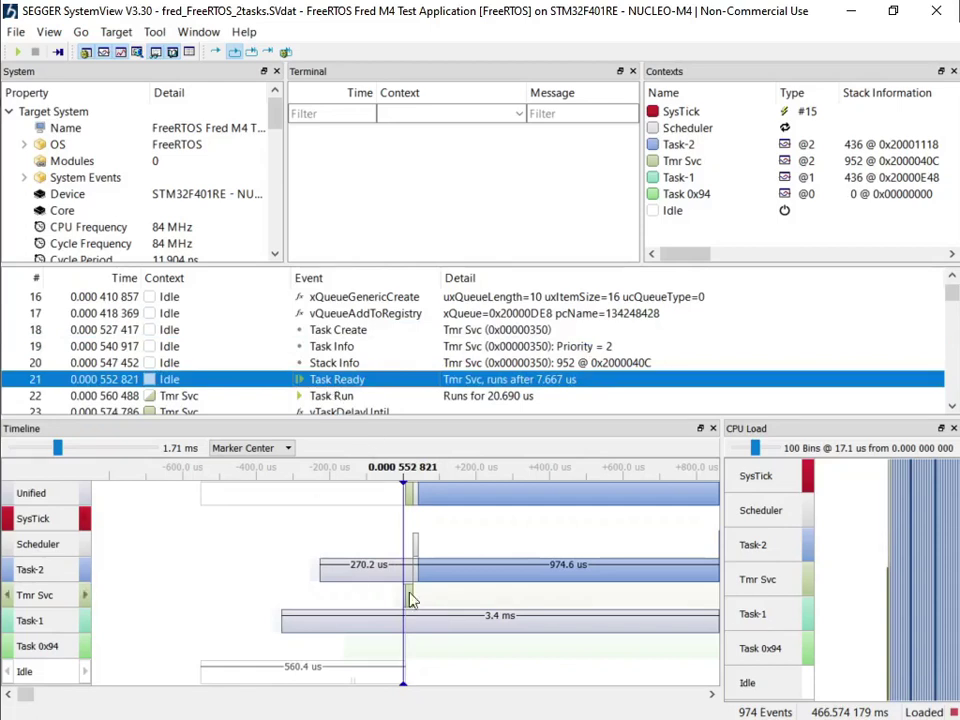
Trace the timeline forward from Tmr Svc's run to Task-1's run, and return to the start of Task-2's run
{"action": "left_click", "coordinate": [713, 695]}
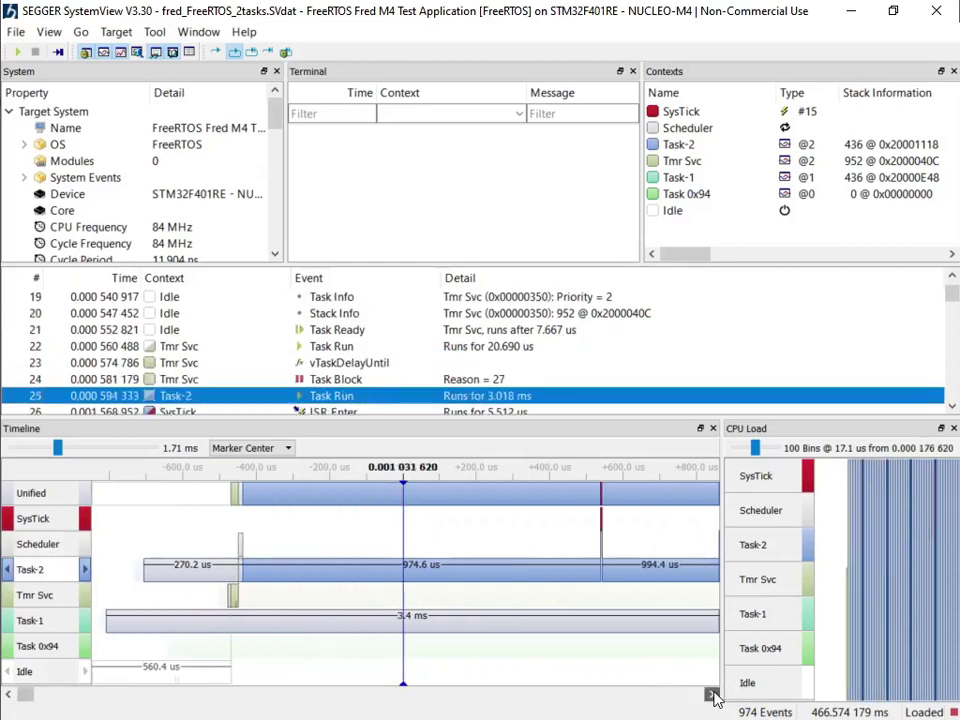
{"action": "left_click_drag", "start_coordinate": [713, 697], "coordinate": [715, 697]}
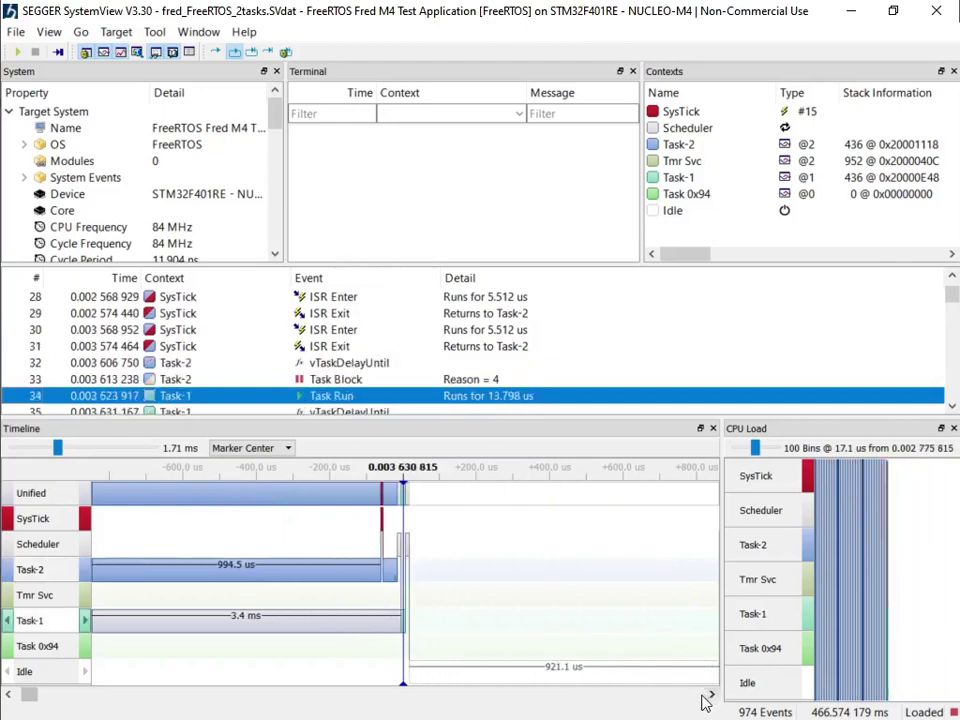
{"action": "mouse_move", "coordinate": [40, 688]}
{"action": "left_click_drag", "start_coordinate": [8, 695], "coordinate": [8, 695]}
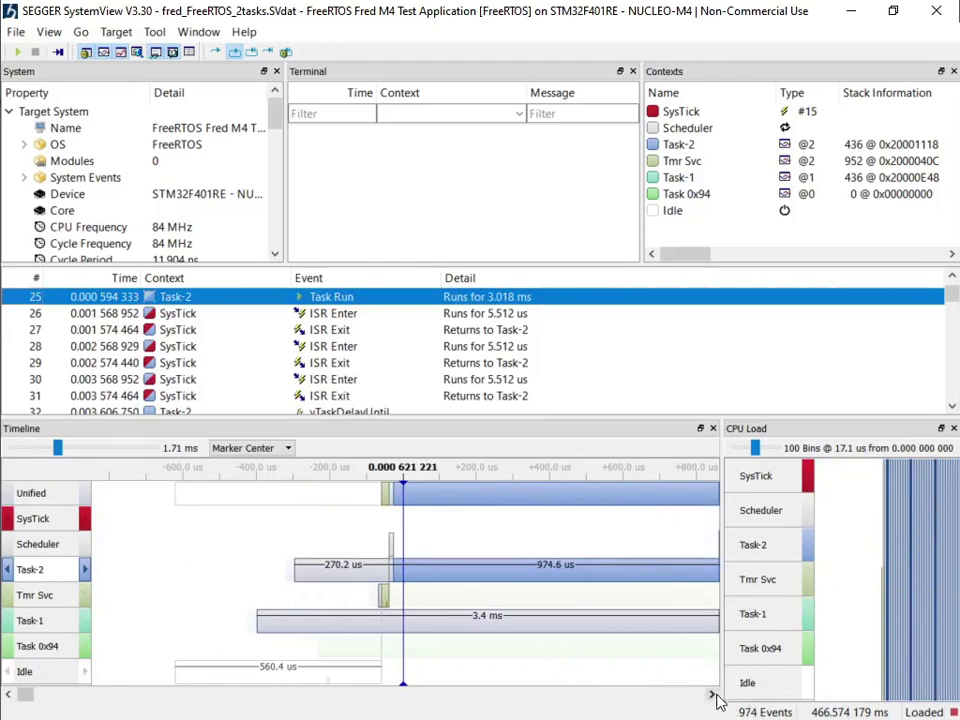
Follow Task-2's run through its SysTick interruptions on the timeline and select Task-1's Task Run event
{"action": "left_click_drag", "start_coordinate": [712, 694], "coordinate": [712, 694]}
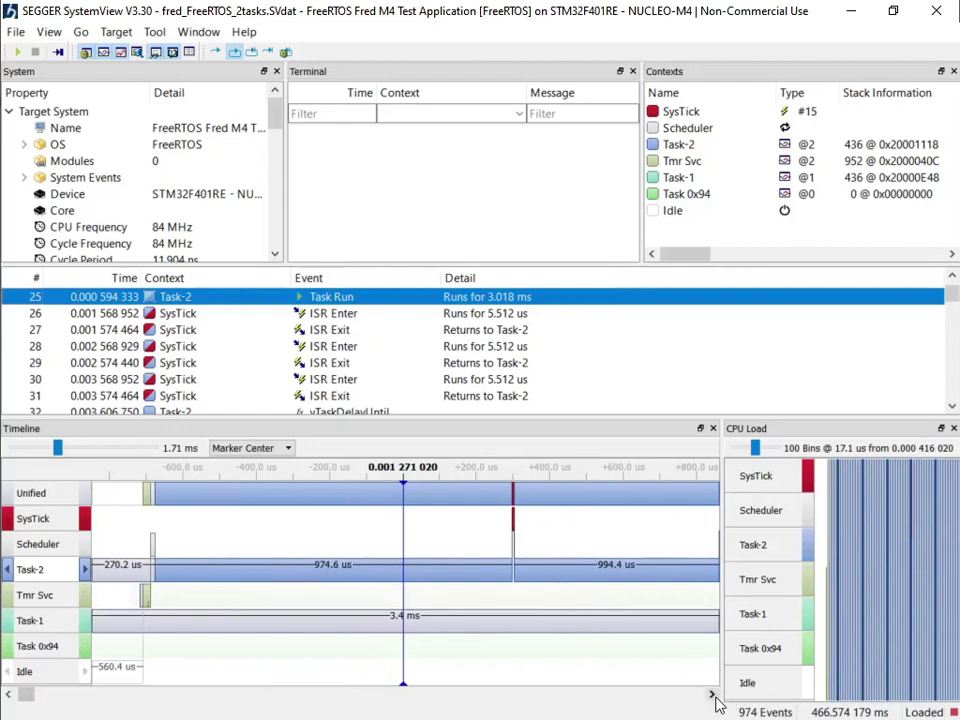
{"action": "left_click_drag", "start_coordinate": [714, 696], "coordinate": [715, 695]}
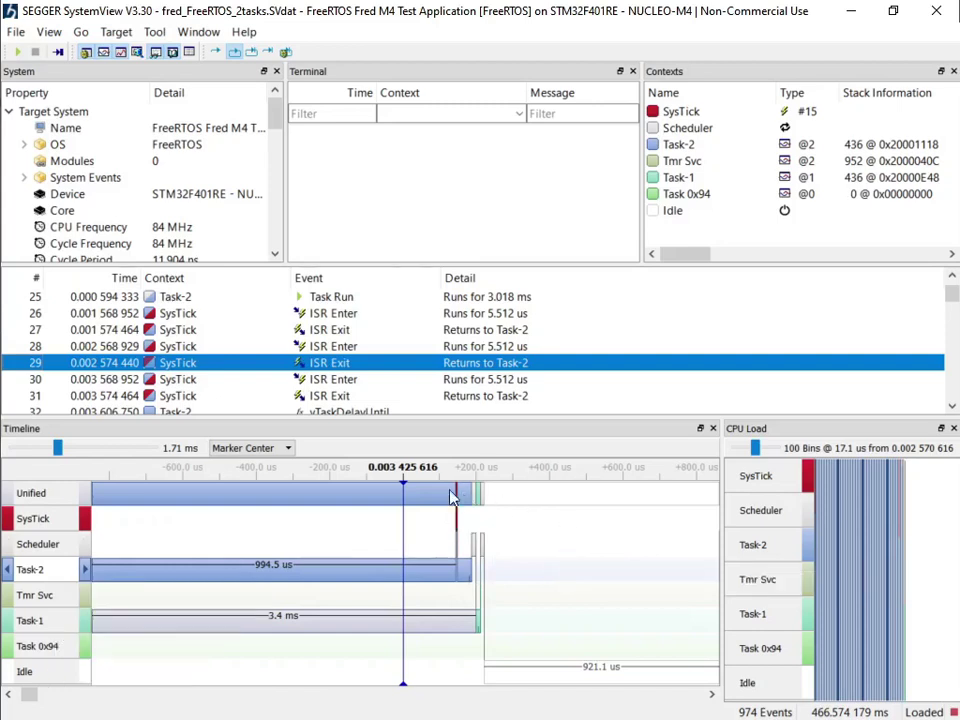
{"action": "left_click", "coordinate": [480, 630]}
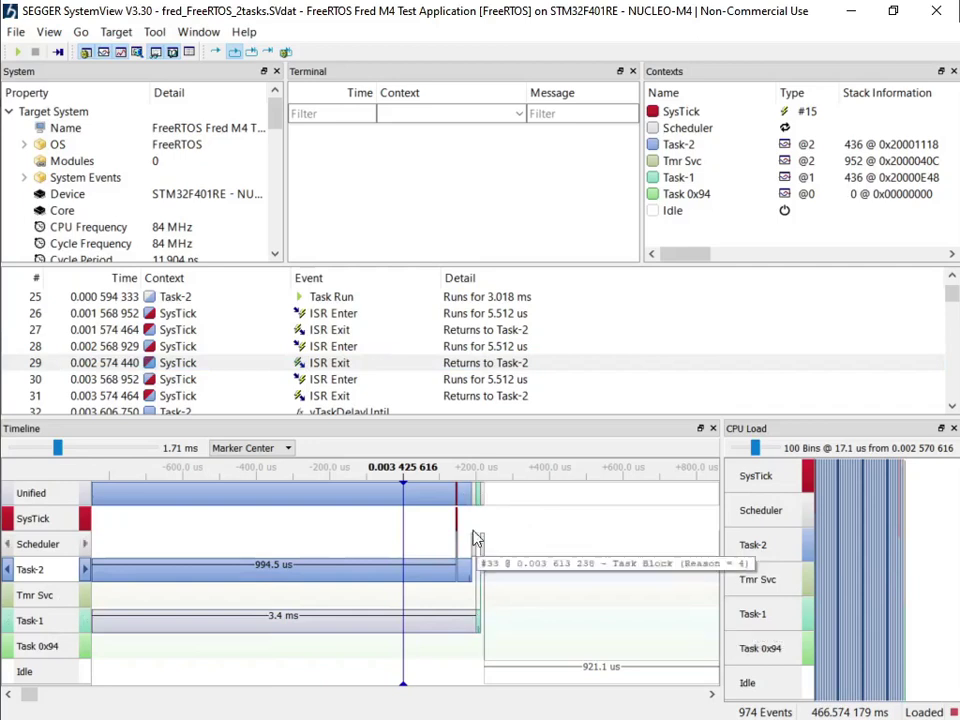
{"action": "mouse_move", "coordinate": [435, 511]}
{"action": "left_mouse_down"}
{"action": "mouse_move", "coordinate": [262, 520]}
{"action": "mouse_move", "coordinate": [281, 521]}
{"action": "left_mouse_up"}
{"action": "left_click", "coordinate": [453, 379]}
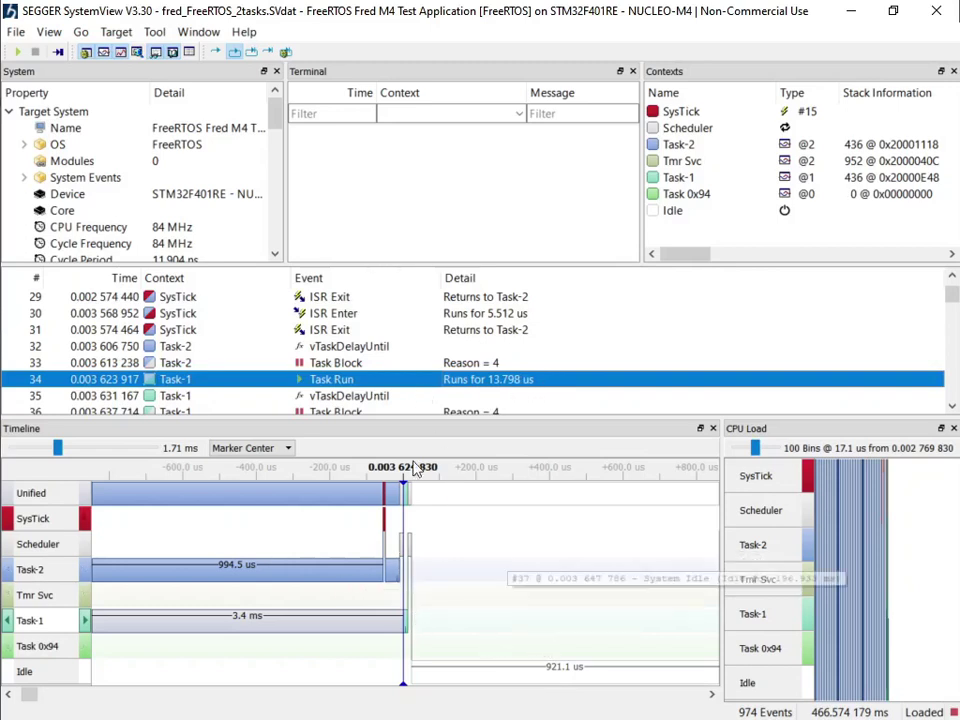
Select Task-1's Task Block event and the System Idle event that follows it
{"action": "scroll", "coordinate": [500, 395], "scroll_direction": "down", "scroll_amount": 2}
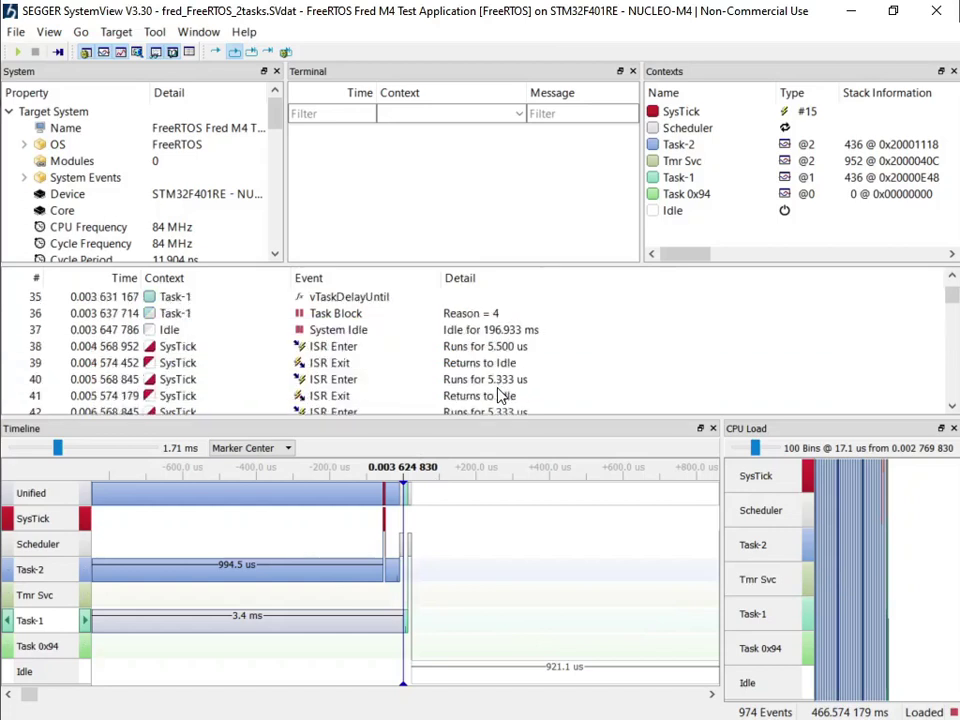
{"action": "scroll", "coordinate": [500, 395], "scroll_direction": "up", "scroll_amount": 1}
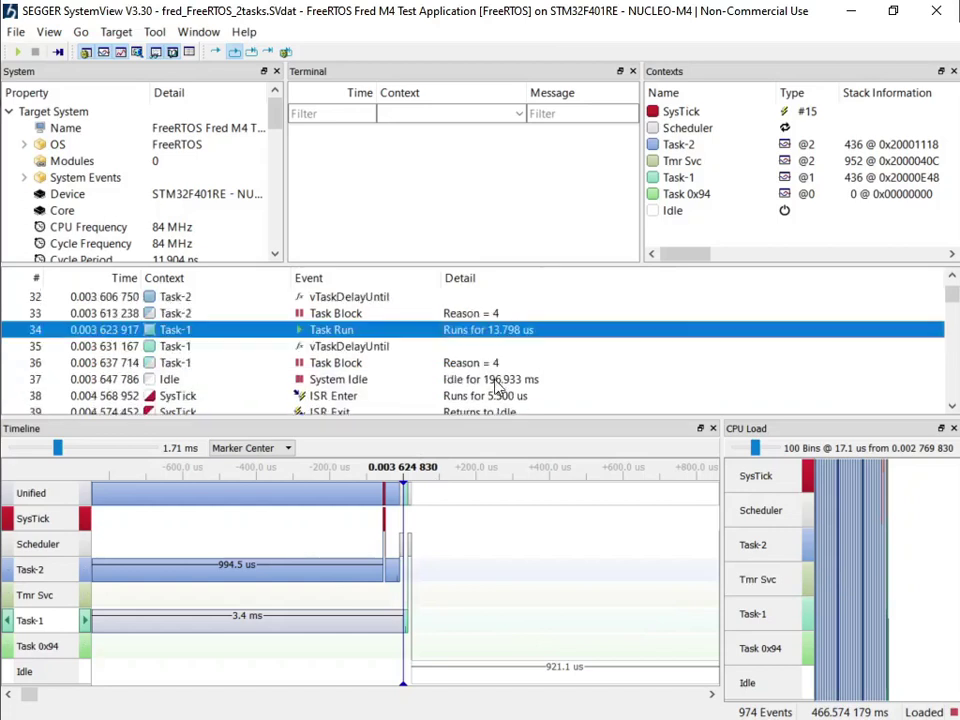
{"action": "left_click", "coordinate": [390, 366]}
{"action": "left_click", "coordinate": [387, 378]}
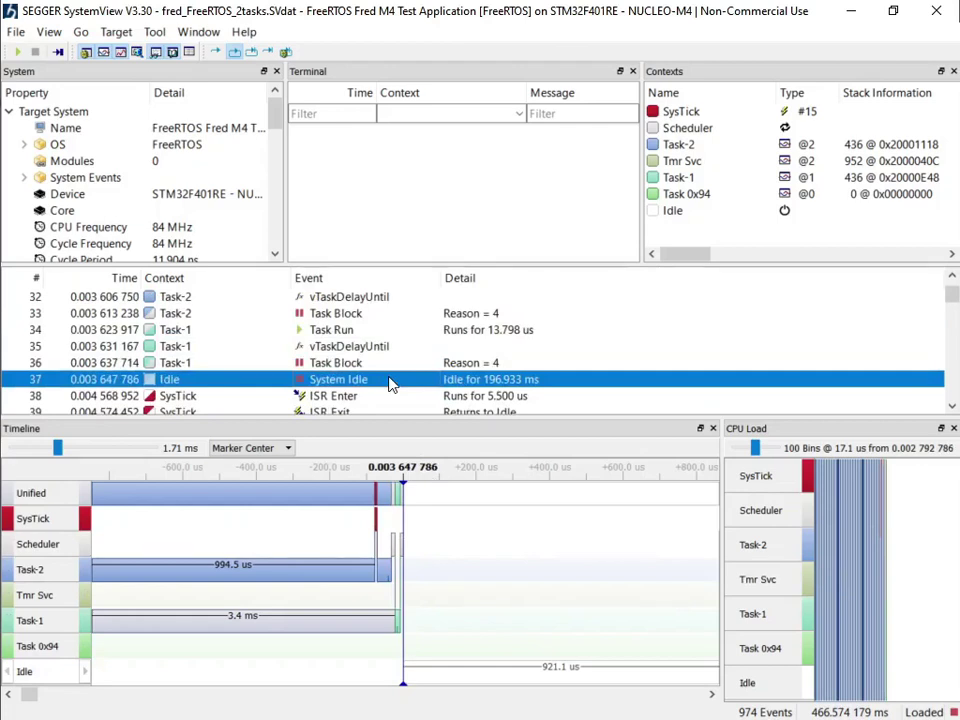
Step through the SysTick ISR Enter and ISR Exit events of the idle period up to event 83
{"action": "key", "text": "Down"}
{"action": "key", "text": "Down"}
{"action": "key", "text": "Down"}
{"action": "key", "text": "Down"}
{"action": "key", "text": "Down"}
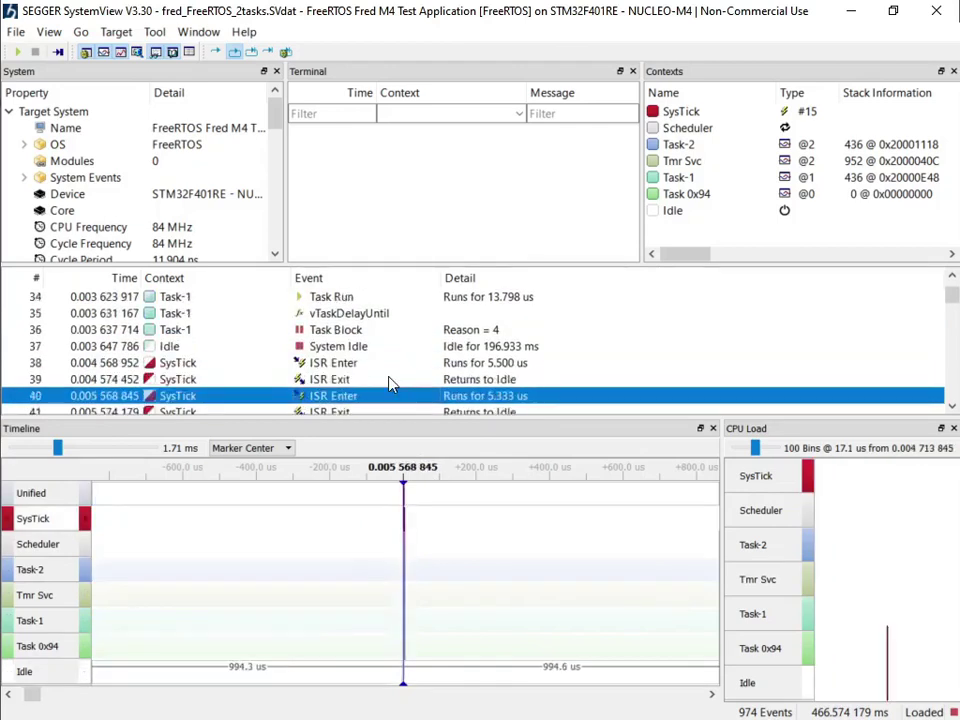
{"action": "key", "text": "Down"}
{"action": "key", "text": "Down"}
{"action": "key", "text": "Down"}
{"action": "key", "text": "Down"}
{"action": "key", "text": "Down"}
{"action": "key", "text": "Down"}
{"action": "key", "text": "Down"}
{"action": "key", "text": "Down"}
{"action": "key", "text": "Down"}
{"action": "key", "text": "Down"}
{"action": "key", "text": "Down"}
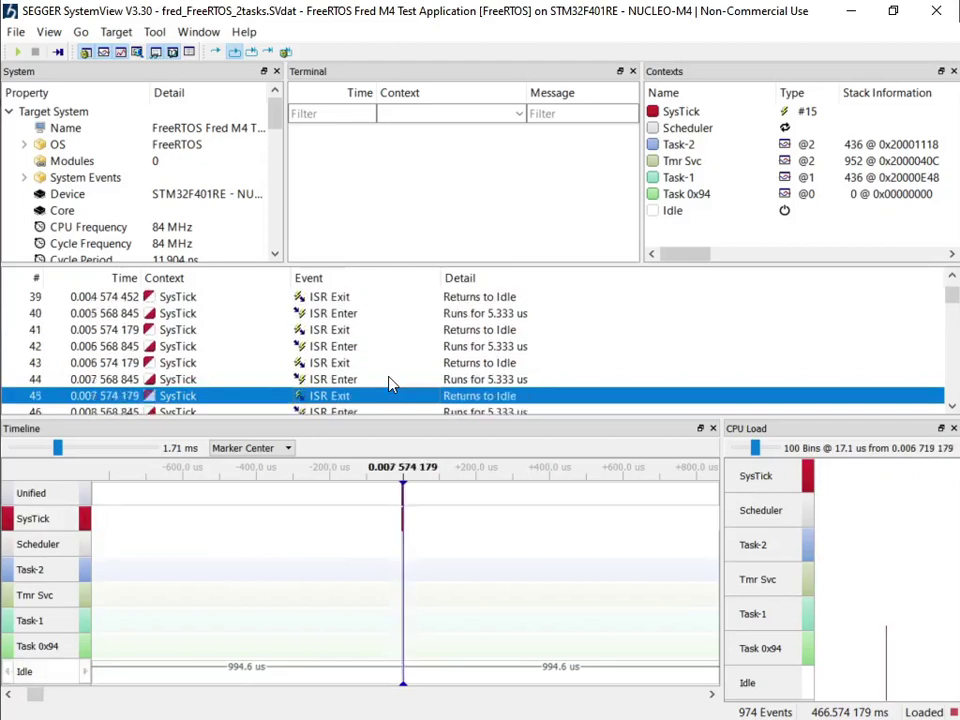
{"action": "key", "text": "Down"}
{"action": "key", "text": "Down"}
{"action": "key", "text": "Down"}
{"action": "key", "text": "Down"}
{"action": "key", "text": "Down"}
{"action": "key", "text": "Down"}
{"action": "key", "text": "Down"}
{"action": "key", "text": "Down"}
{"action": "key", "text": "Down"}
{"action": "key", "text": "Down"}
{"action": "key", "text": "Down"}
{"action": "key", "text": "Down"}
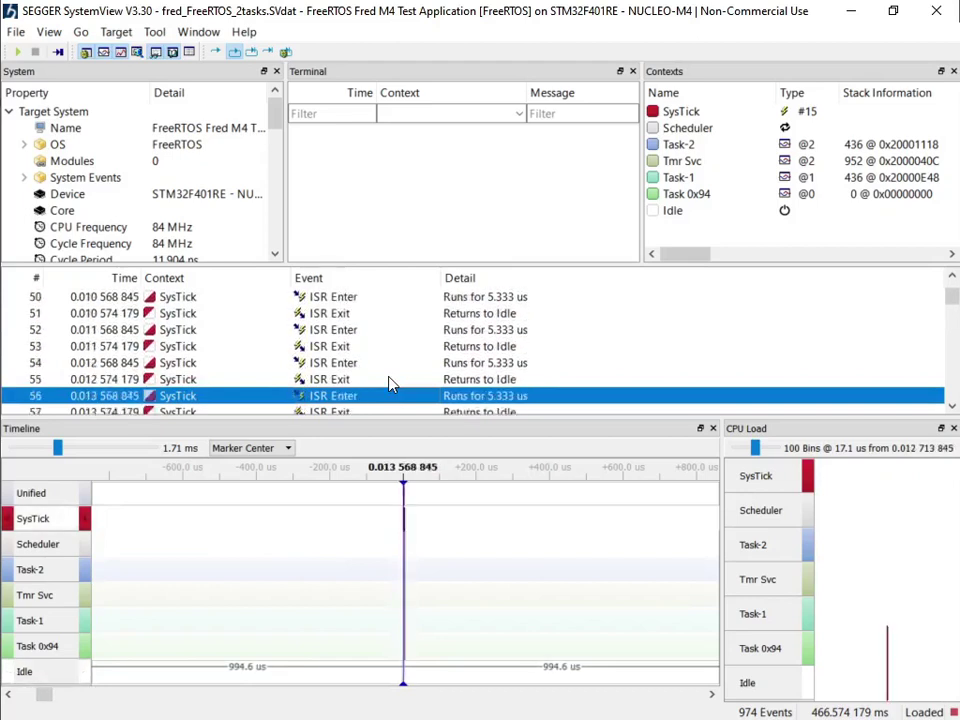
{"action": "key", "text": "Down"}
{"action": "key", "text": "Down"}
{"action": "key", "text": "Down"}
{"action": "key", "text": "Down"}
{"action": "key", "text": "Down"}
{"action": "key", "text": "Down"}
{"action": "key", "text": "Down"}
{"action": "key", "text": "Down"}
{"action": "key", "text": "Down"}
{"action": "key", "text": "Down"}
{"action": "key", "text": "Down"}
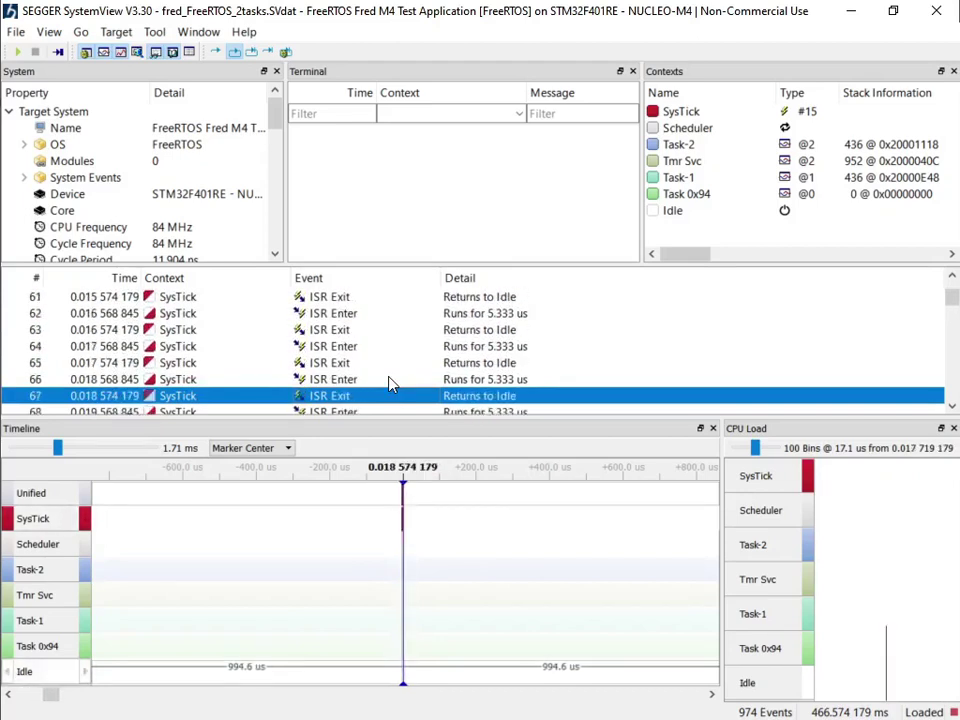
{"action": "key", "text": "Down"}
{"action": "key", "text": "Down"}
{"action": "key", "text": "Down"}
{"action": "key", "text": "Down"}
{"action": "key", "text": "Down"}
{"action": "key", "text": "Down"}
{"action": "key", "text": "Down"}
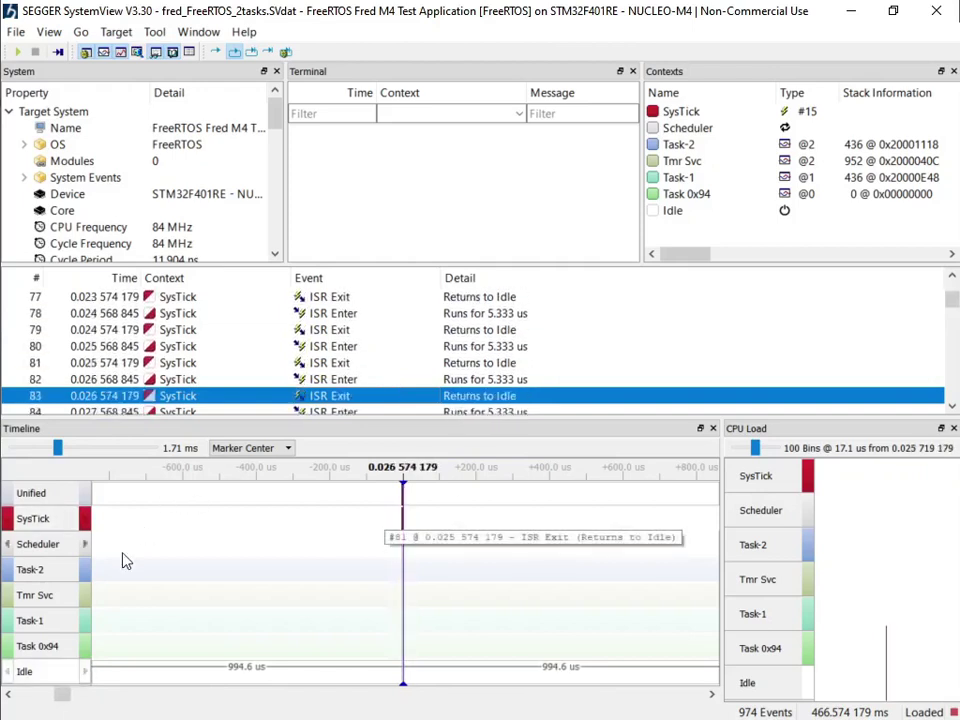
Jump forward through Task-2's following runs to the vTaskDelayUntil call in its last recorded activation
{"action": "left_click", "coordinate": [86, 572]}
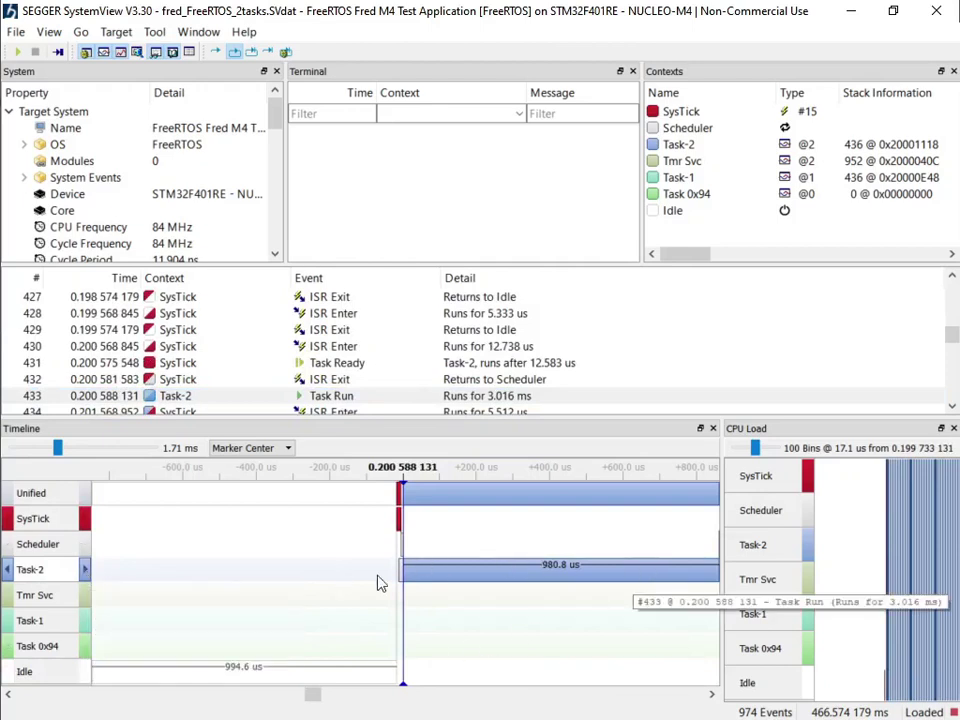
{"action": "left_click", "coordinate": [86, 572]}
{"action": "left_click", "coordinate": [86, 572]}
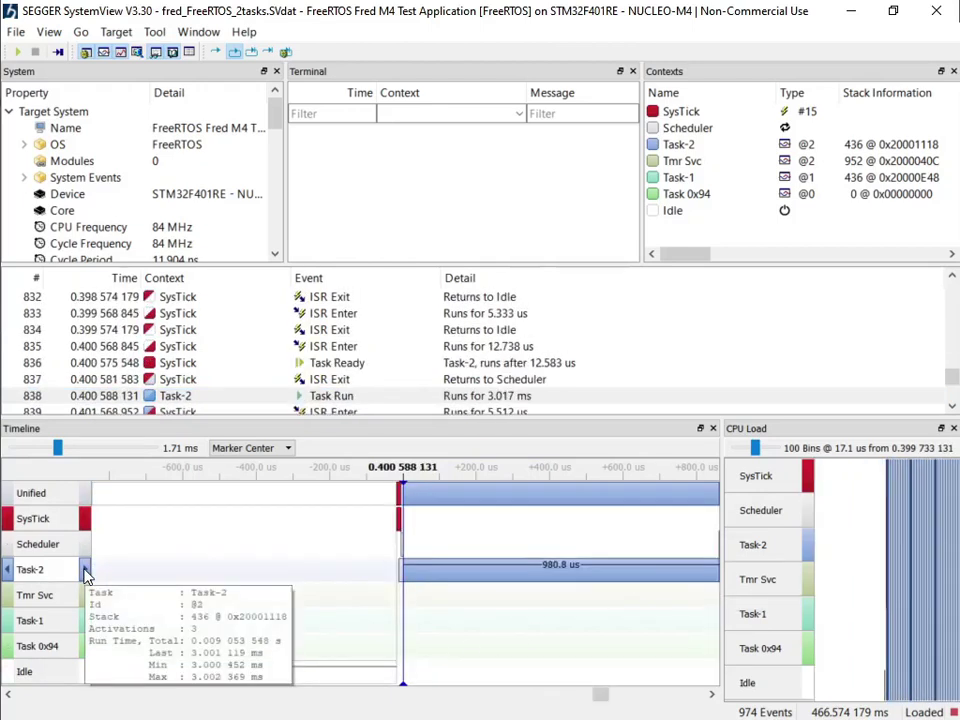
{"action": "left_click", "coordinate": [86, 572]}
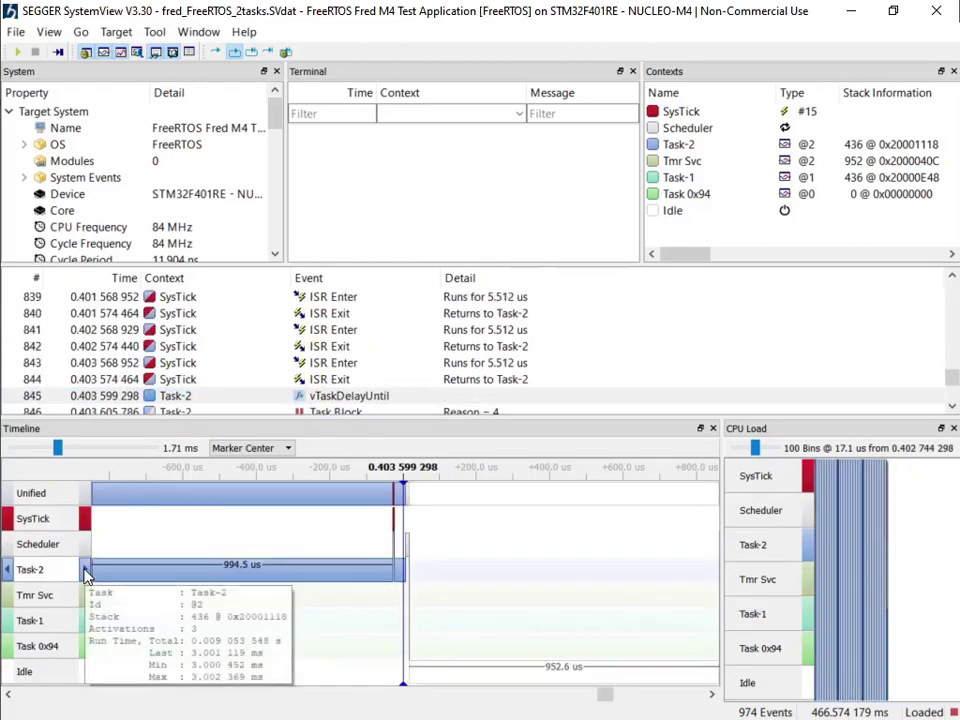
Jump back through Task-2's earlier runs to its first activation
{"action": "left_click", "coordinate": [9, 572]}
{"action": "left_click", "coordinate": [9, 572]}
{"action": "left_click", "coordinate": [9, 572]}
{"action": "left_click", "coordinate": [9, 572]}
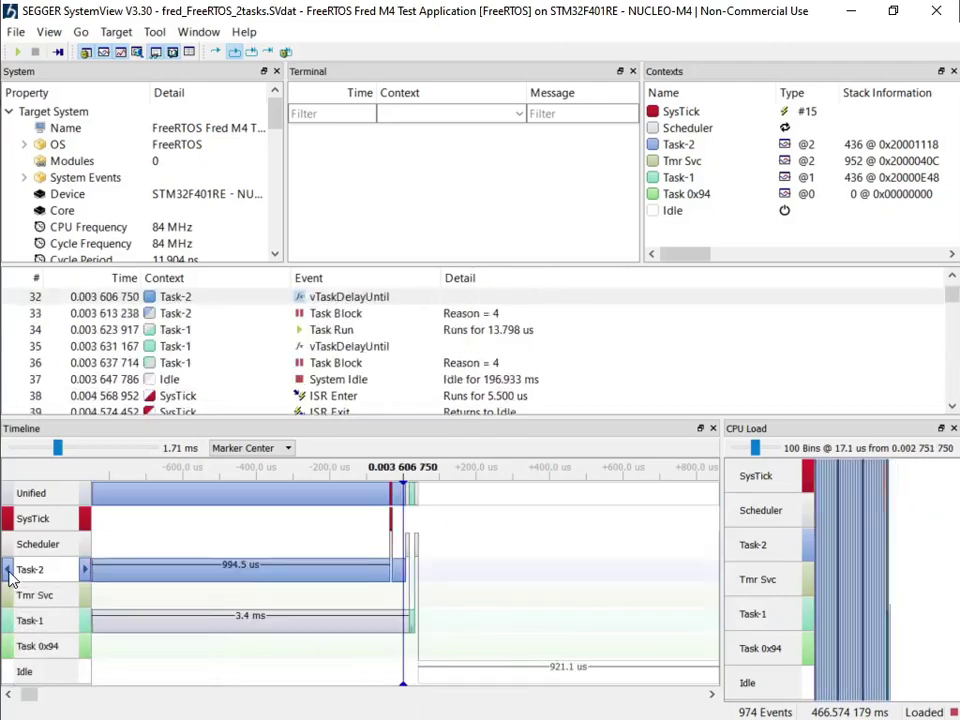
{"action": "left_click", "coordinate": [9, 572]}
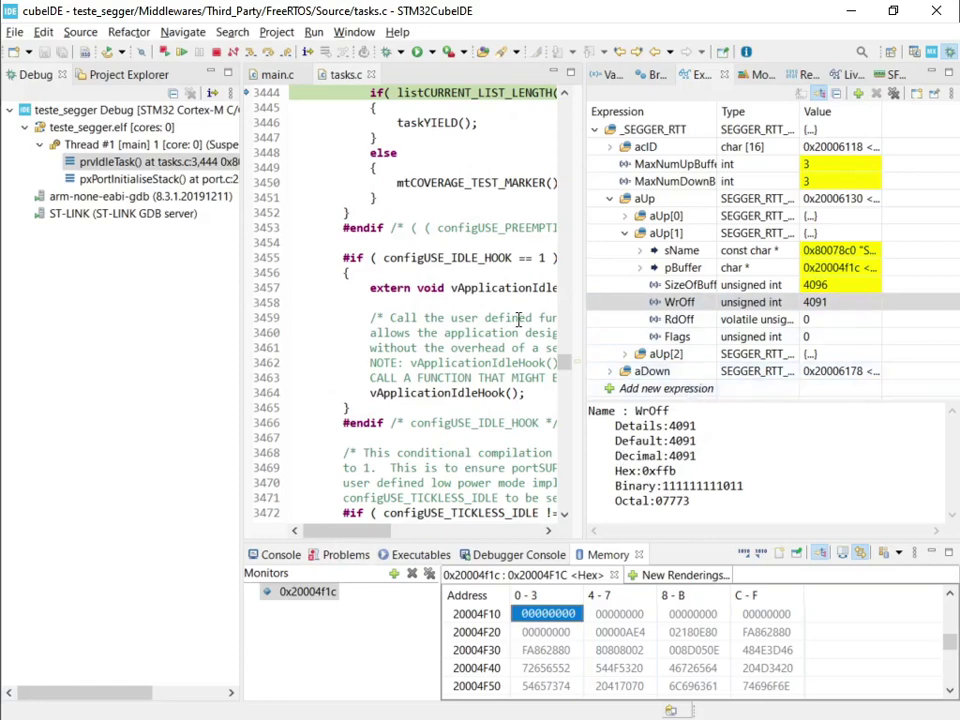
Switch to STM32CubeIDE and terminate the teste_segger debug session
{"action": "left_click", "coordinate": [221, 56]}
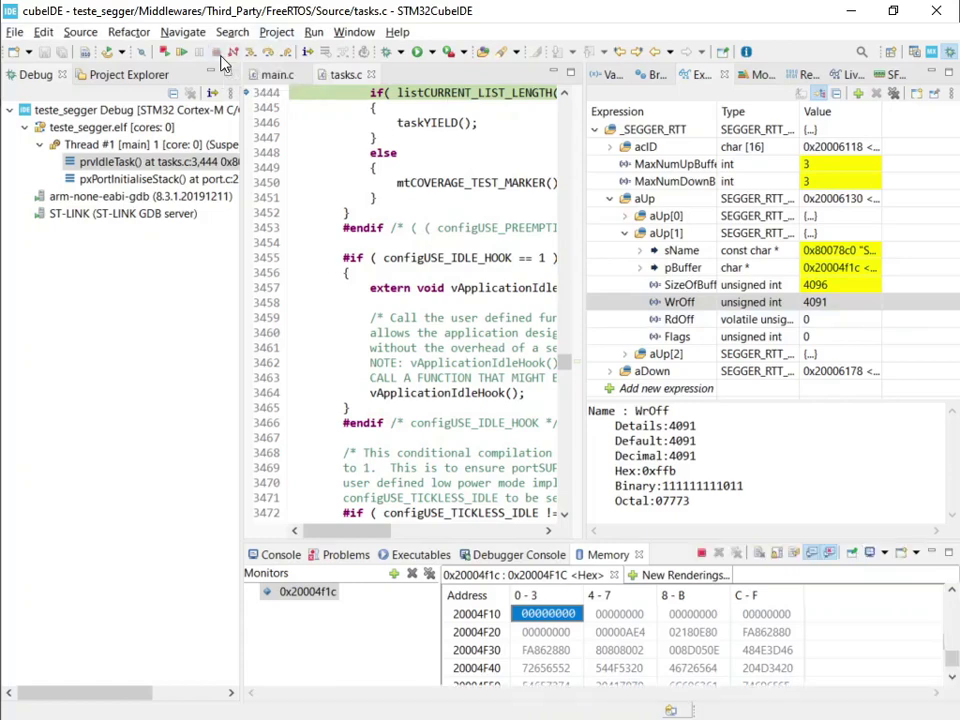